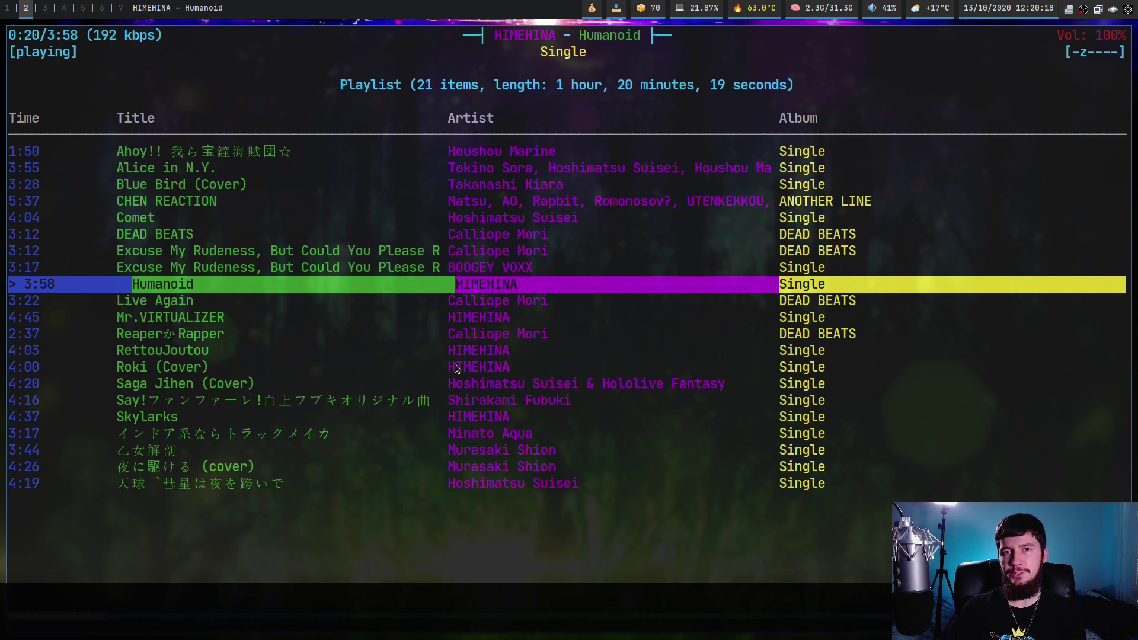
Step: Play Calliope Mori's "Excuse My Rudeness, But Could You Please RIP" from the playlist
key(k)
key(k)
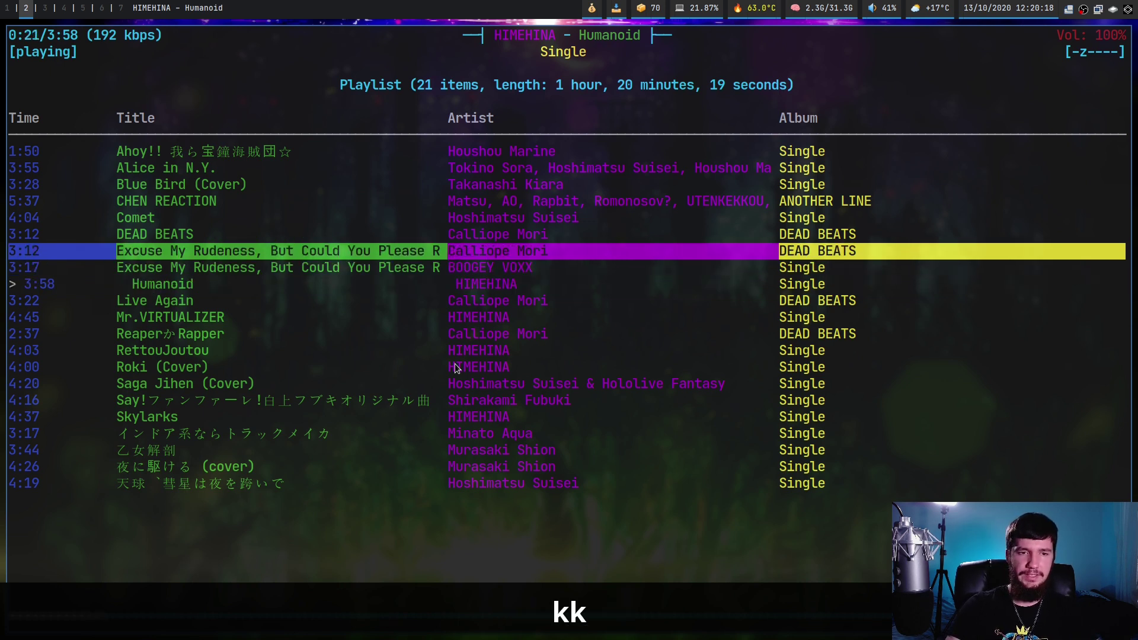
key(Return)
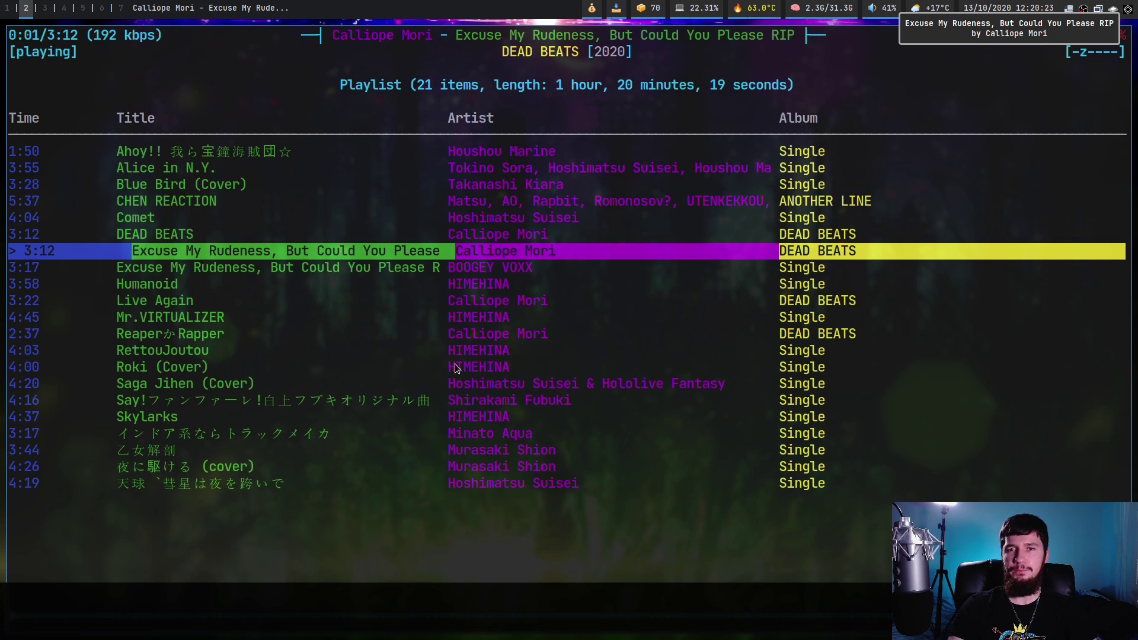
Step: Pause and resume the playing track, and skip to the next track and back to the previous one
key(p)
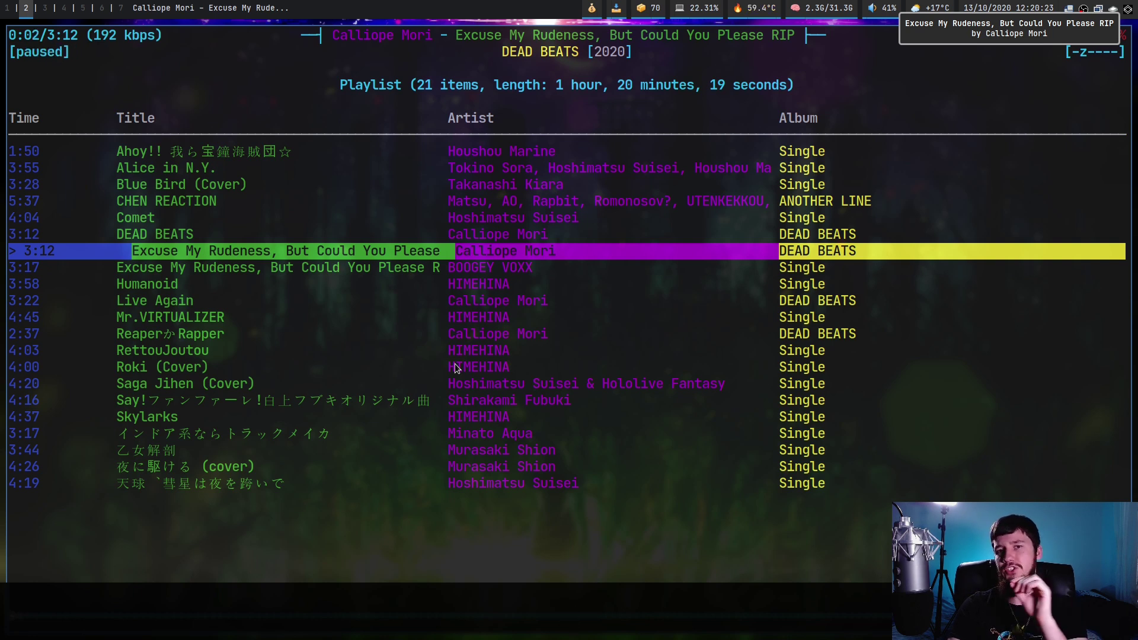
key(p)
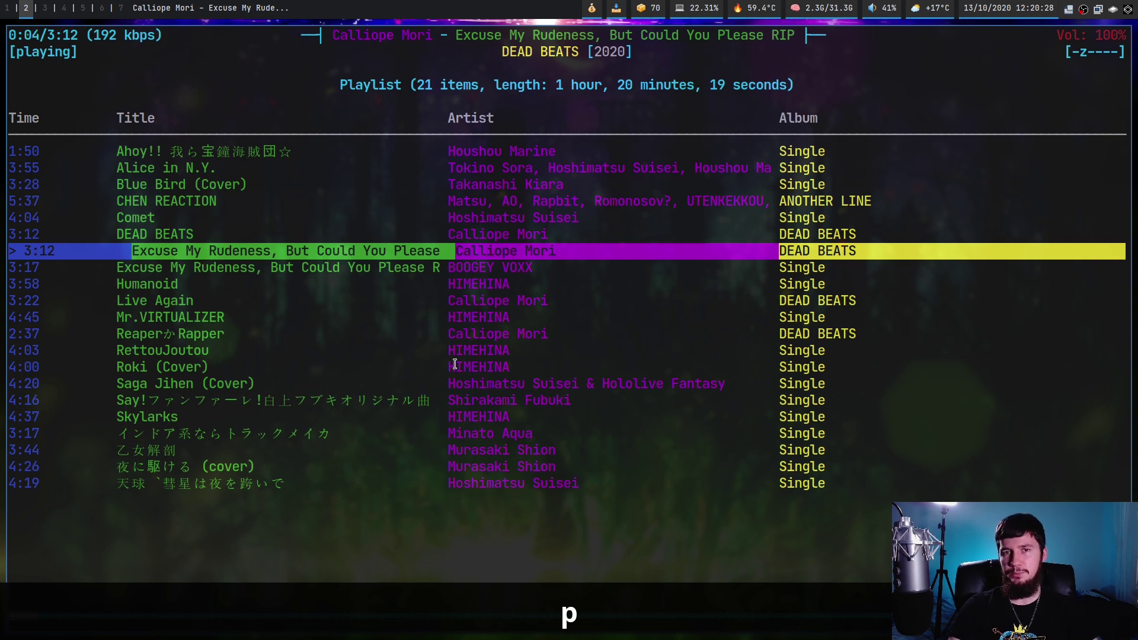
key(greater)
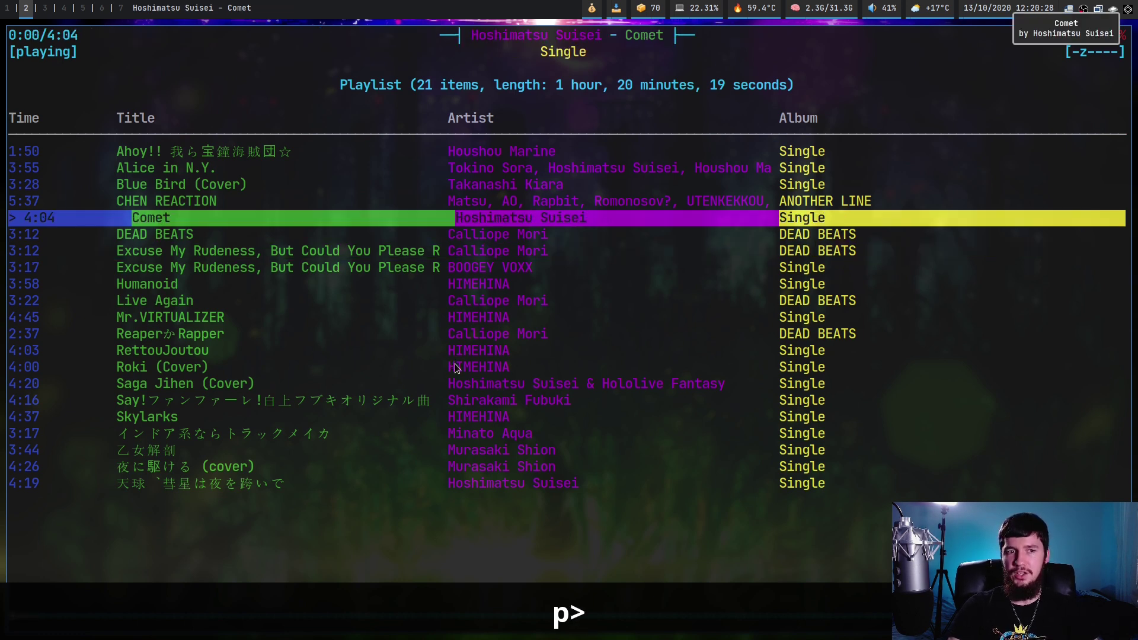
key(less)
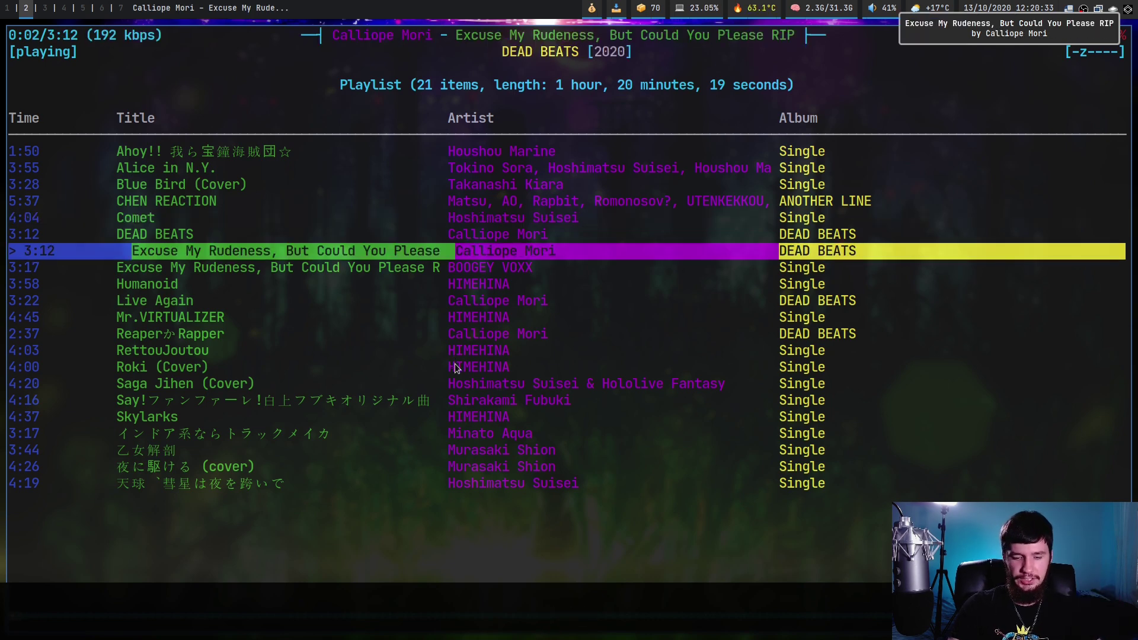
Step: Seek forward in the playing track to about 0:35
key(f)
key(f)
key(f)
key(f)
key(f)
key(f)
key(f)
key(f)
key(f)
key(f)
key(f)
key(f)
key(f)
key(f)
key(f)
key(f)
key(f)
key(f)
key(f)
key(f)
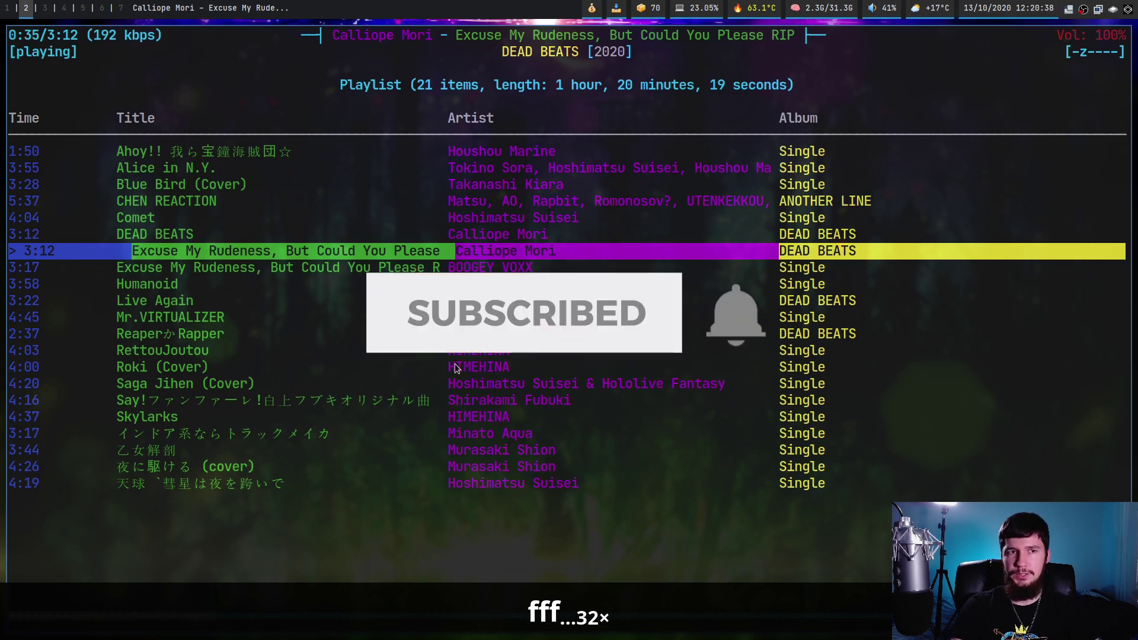
Step: Seek backward in the playing track to about 0:18
key(b)
key(b)
key(b)
key(b)
key(b)
key(b)
key(b)
key(b)
key(b)
key(b)
key(b)
key(b)
key(b)
key(b)
key(b)
key(b)
key(b)
key(b)
key(b)
Step: Move the playlist selection to CHEN REACTION and stop playback
key(j)
key(k)
key(k)
key(k)
key(k)
key(j)
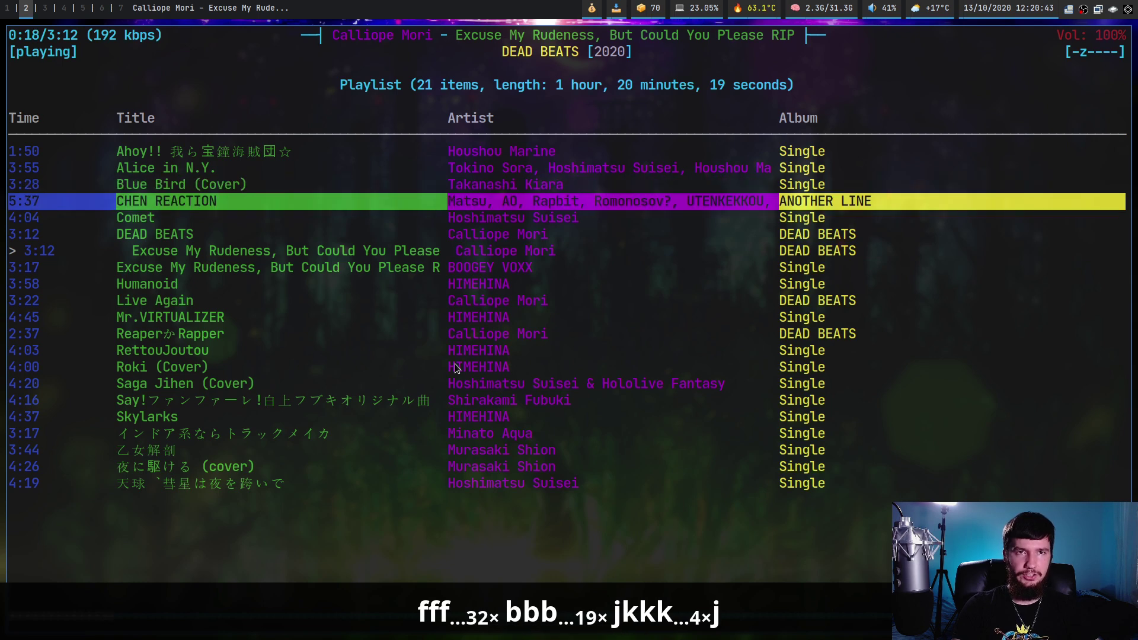
key(s)
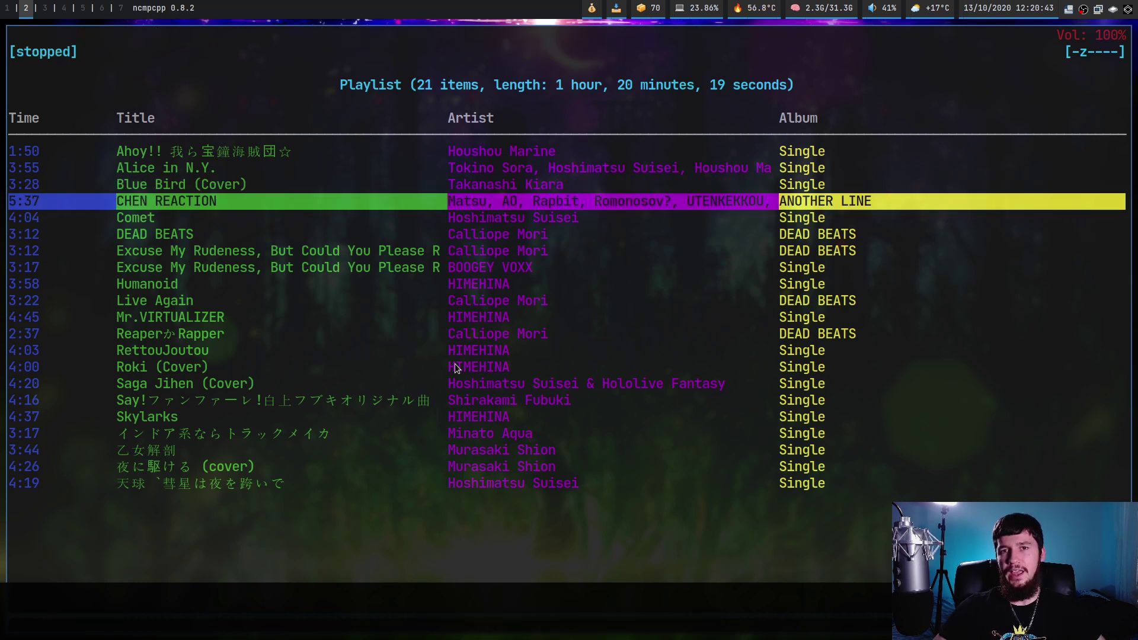
key(q)
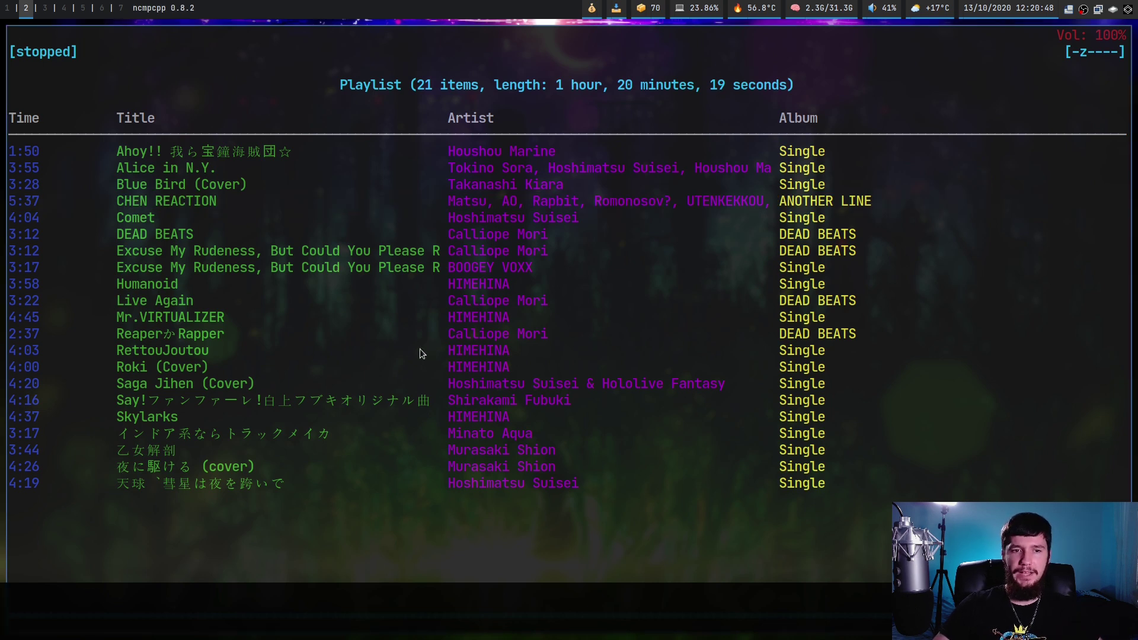
Step: Play Mr.VIRTUALIZER from the playlist, and select the Shirakami Fubuki track without playing it
click(198, 320)
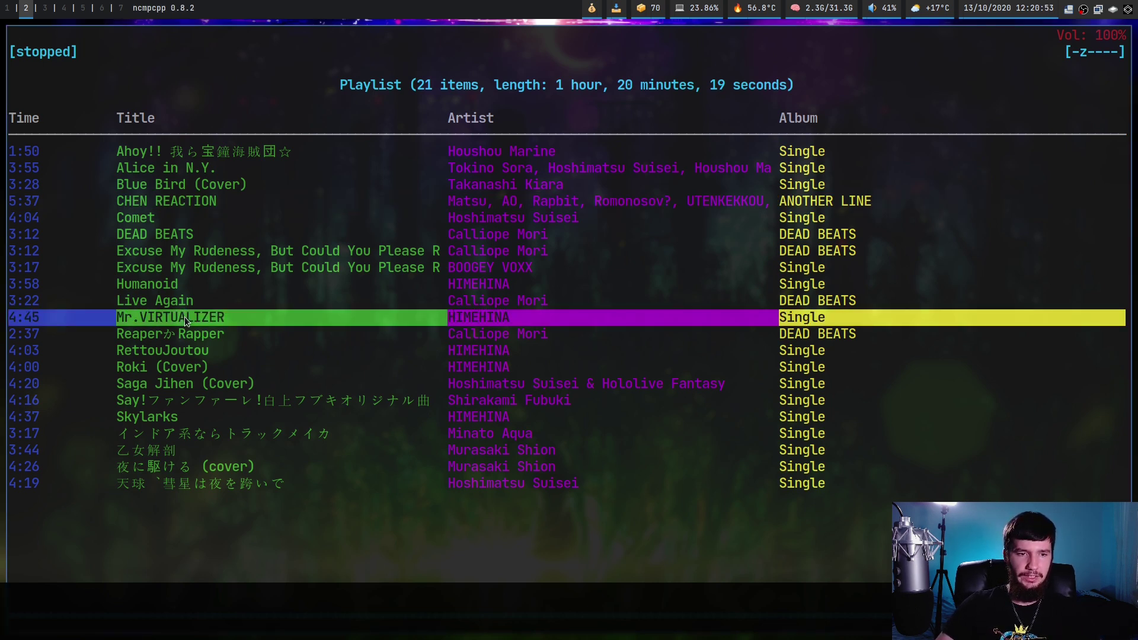
click(212, 321)
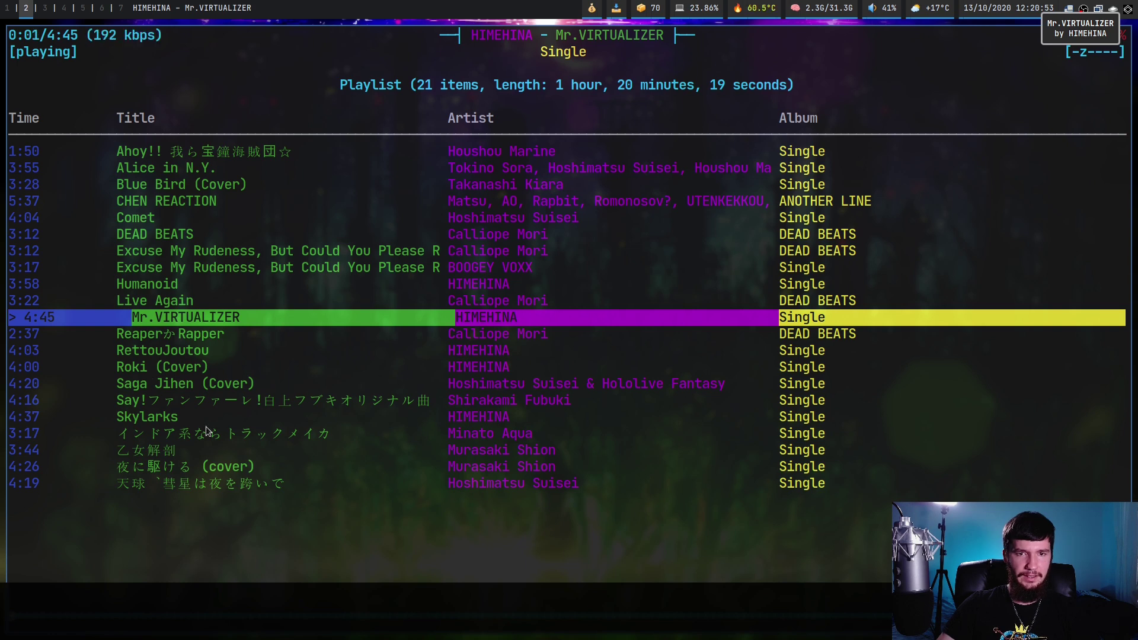
click(208, 401)
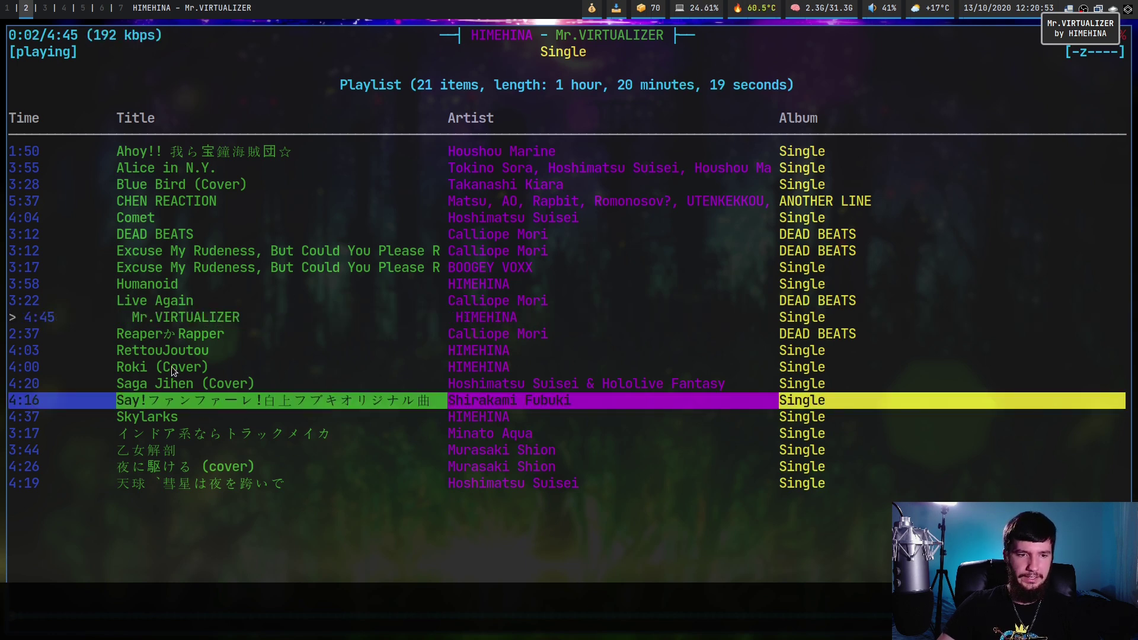
scroll(171, 367, up, 8)
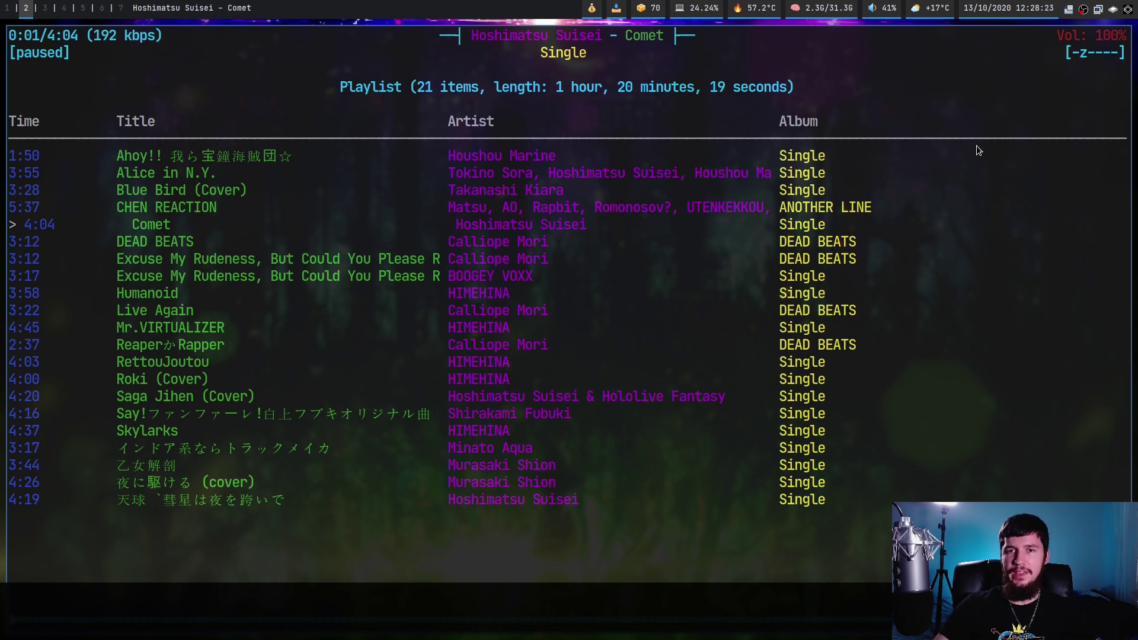
Step: Turn off random mode, and toggle the repeat and single playback modes on and off
key(z)
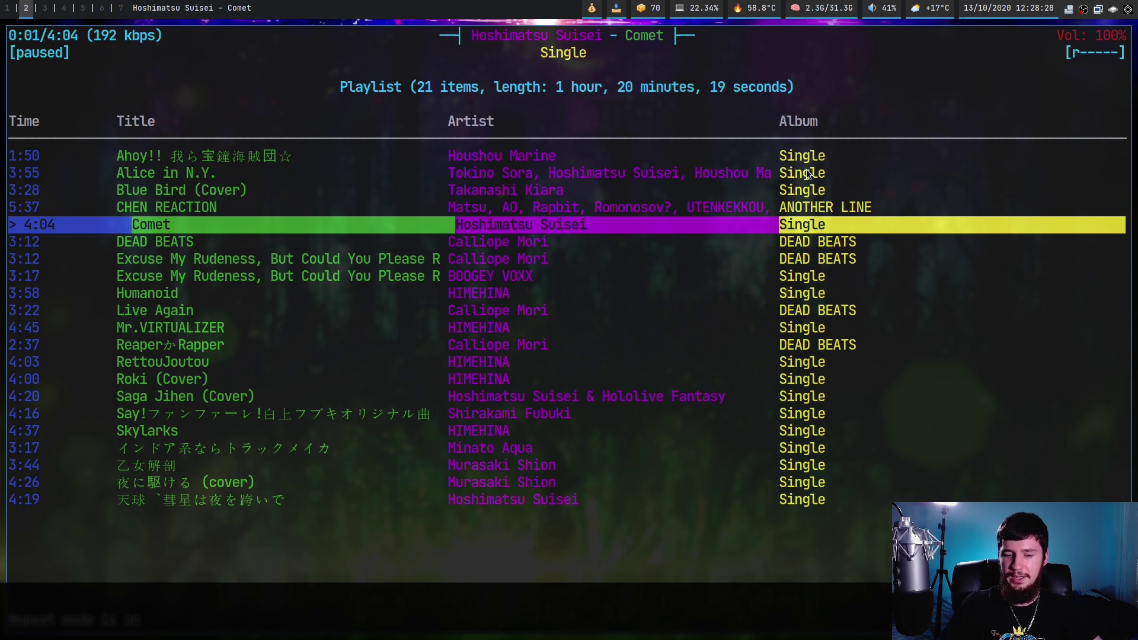
key(r)
key(y)
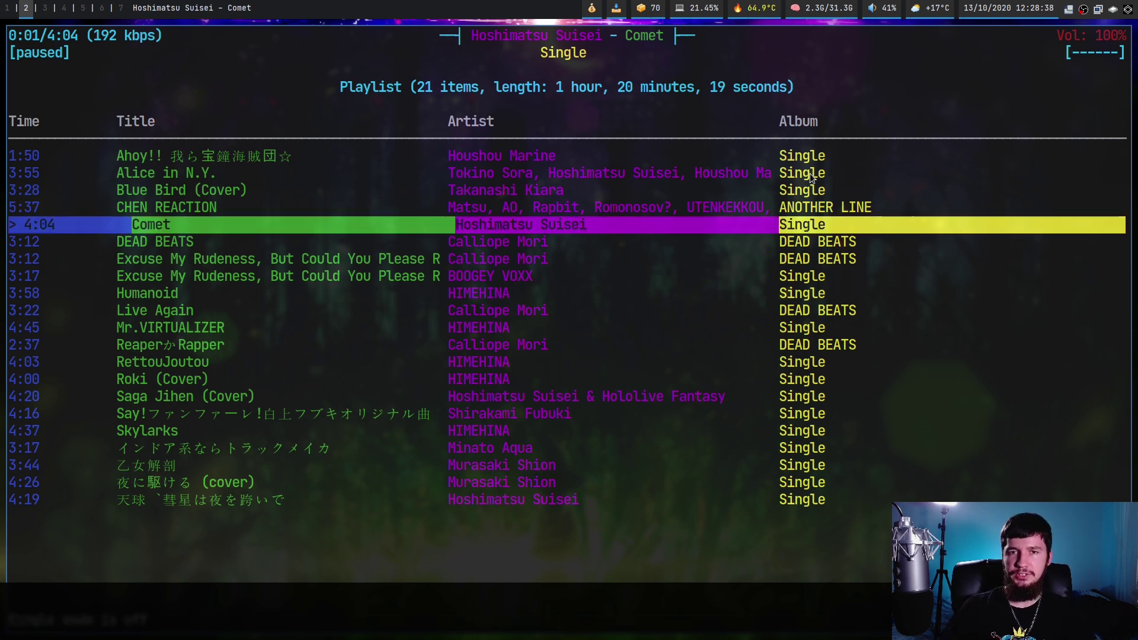
key(y)
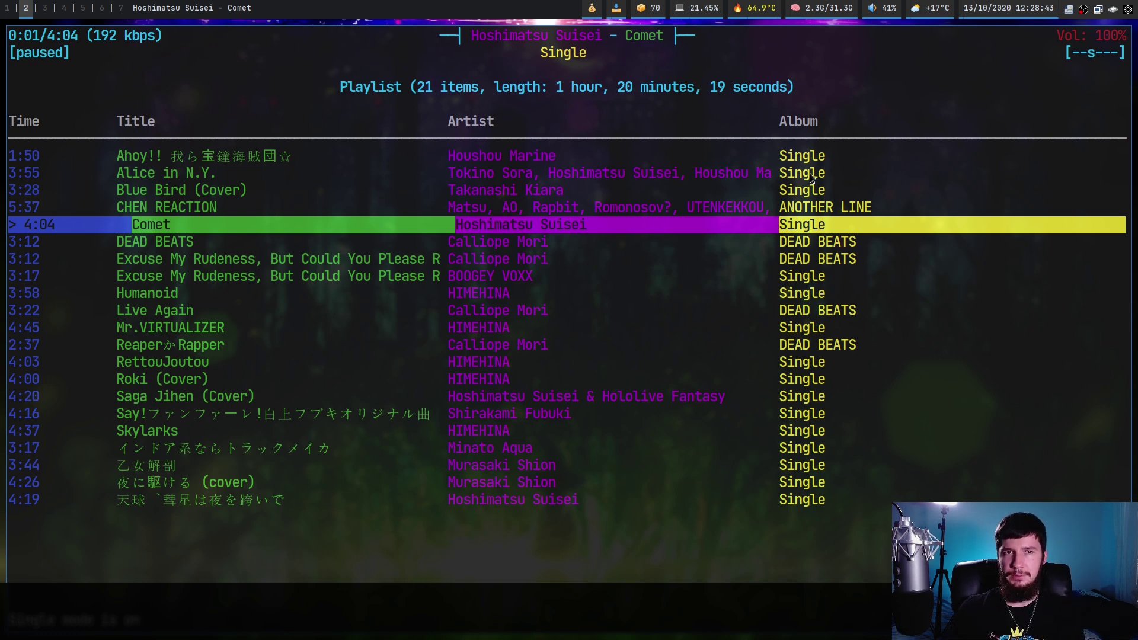
key(y)
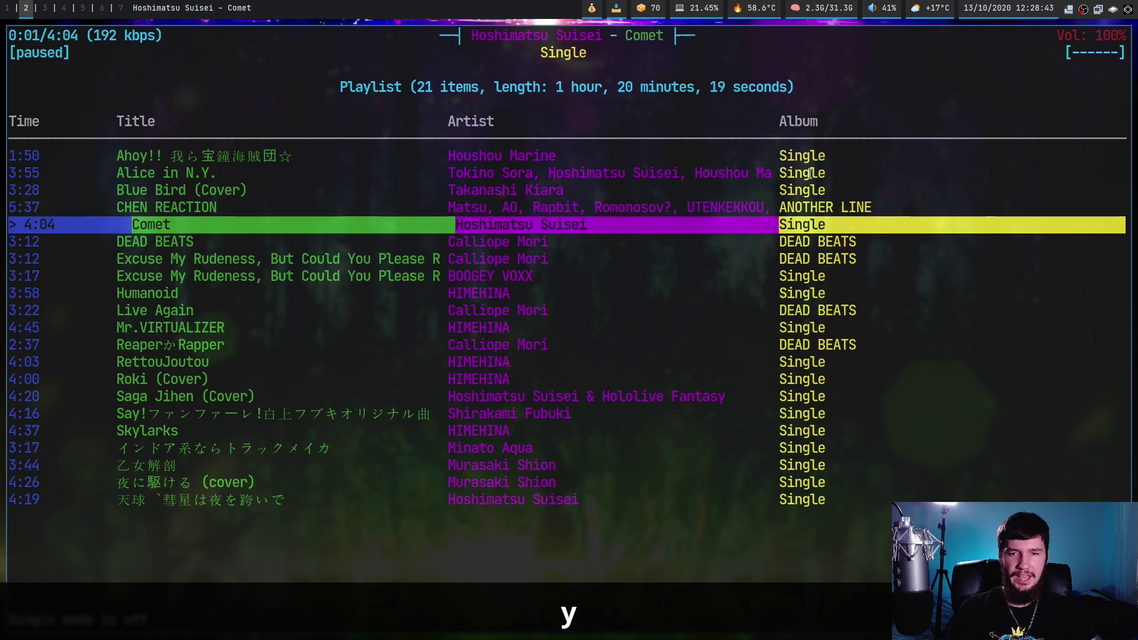
Step: Toggle consume mode on and off, and toggle crossfade
key(shift+r)
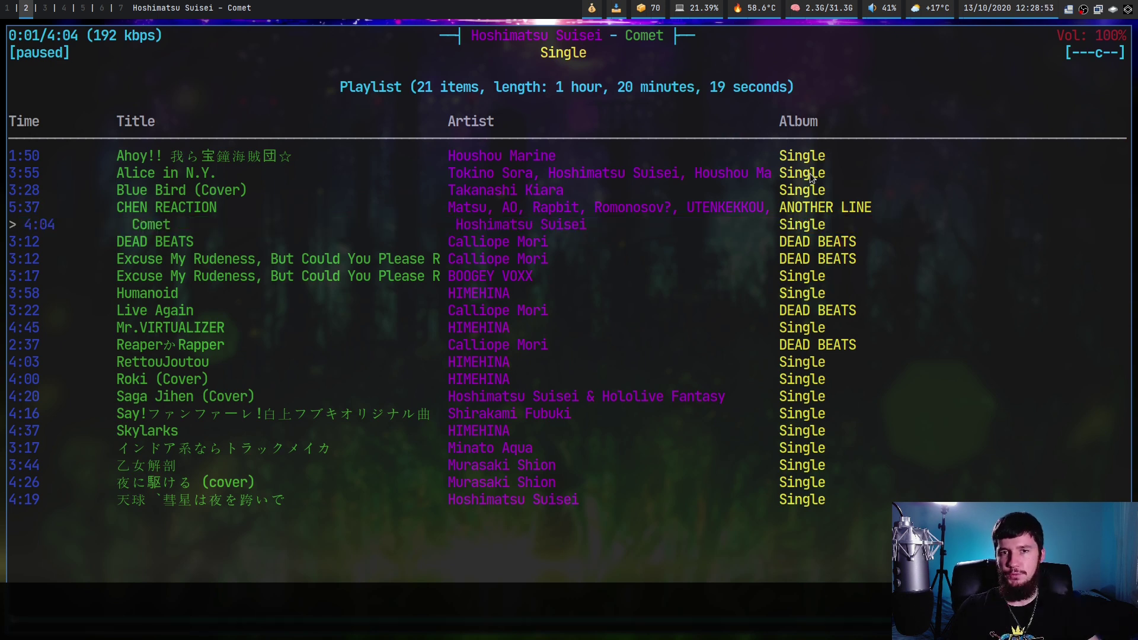
key(shift+r)
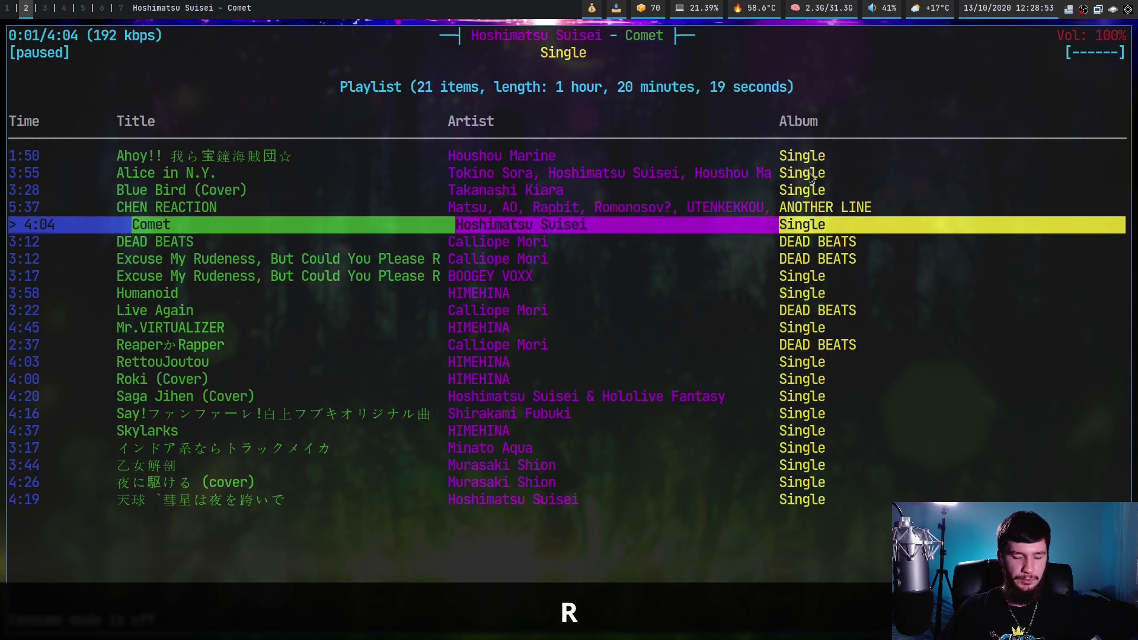
key(x)
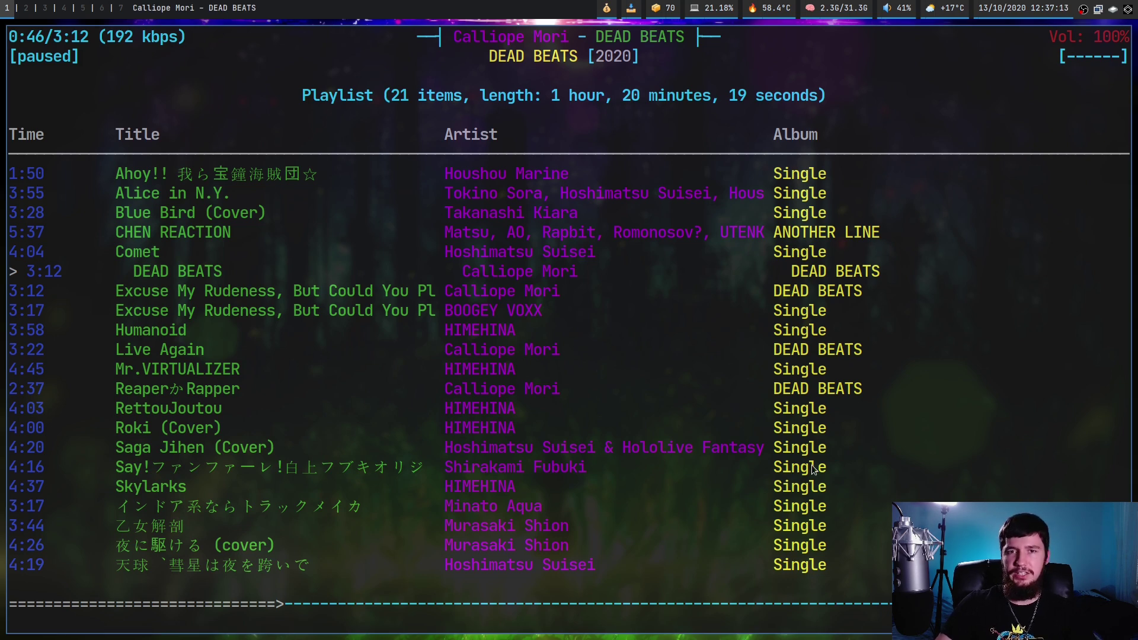
Step: Show the help screen listing the key bindings and return to the playlist
key(F1)
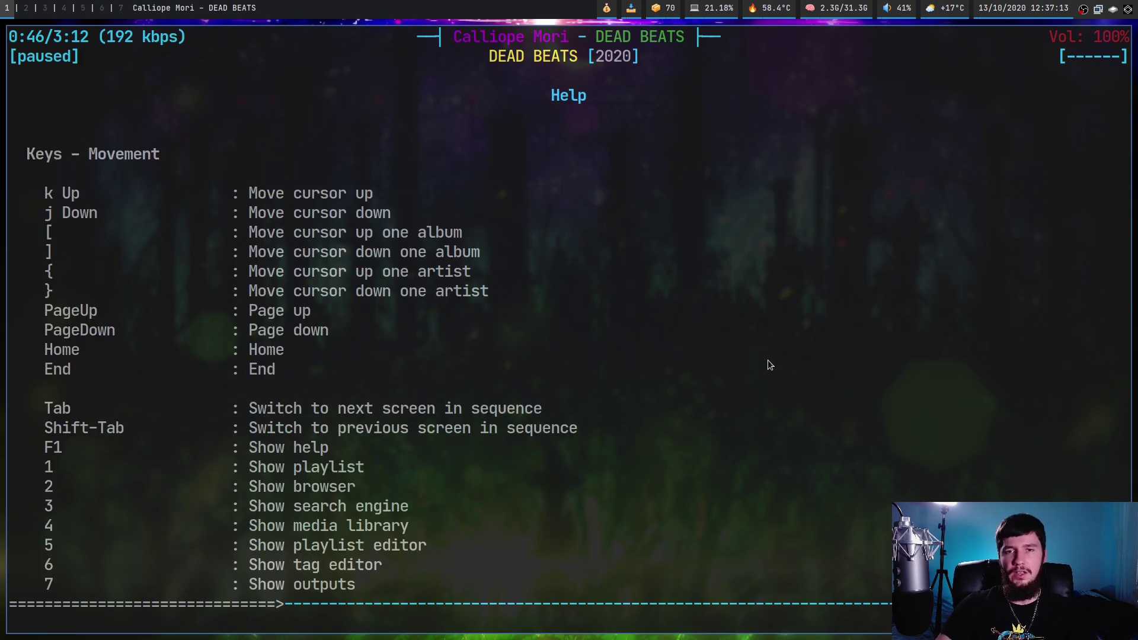
key(1)
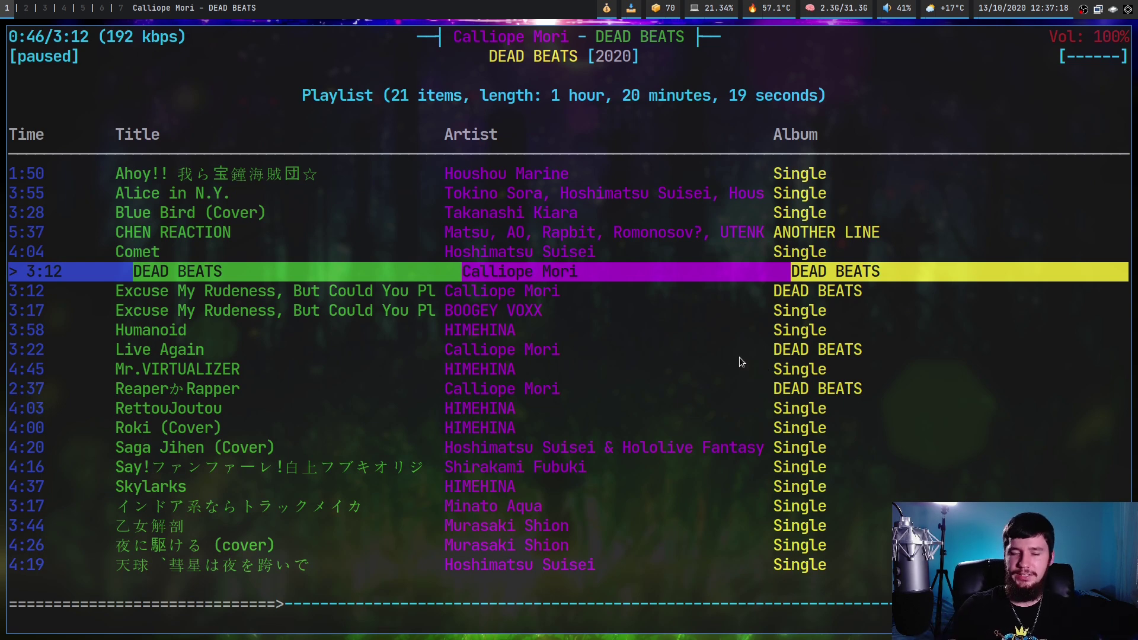
Step: Show the music visualizer and resume playback of DEAD BEATS
key(8)
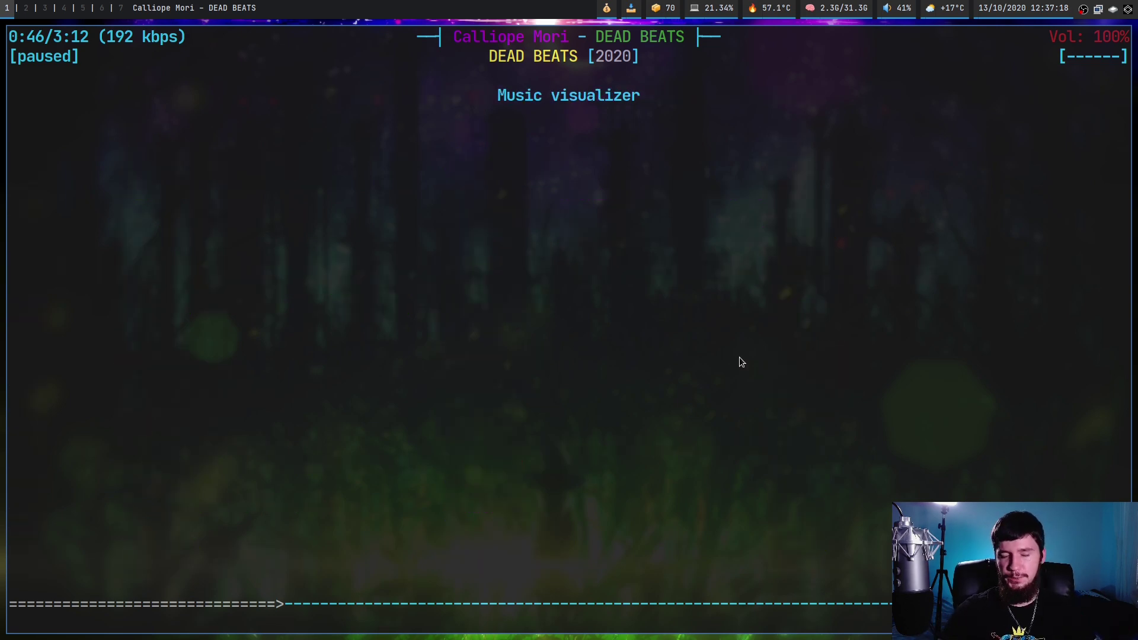
key(p)
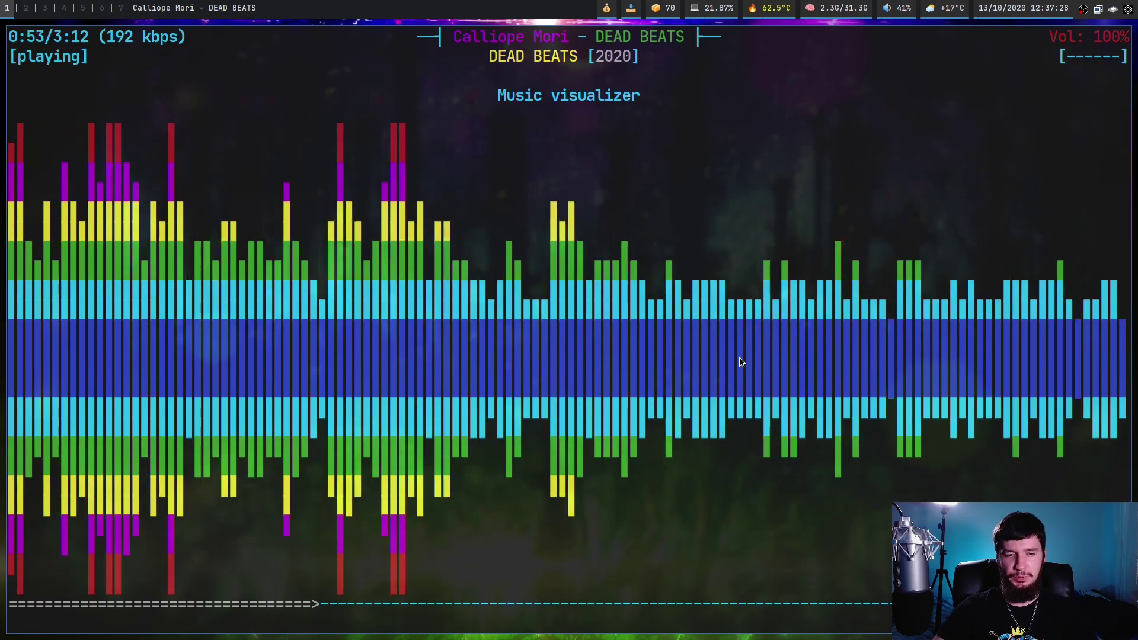
Step: Cycle the visualization type through sound ellipse, sound wave and sound wave filled, back to the frequency bars
key(space)
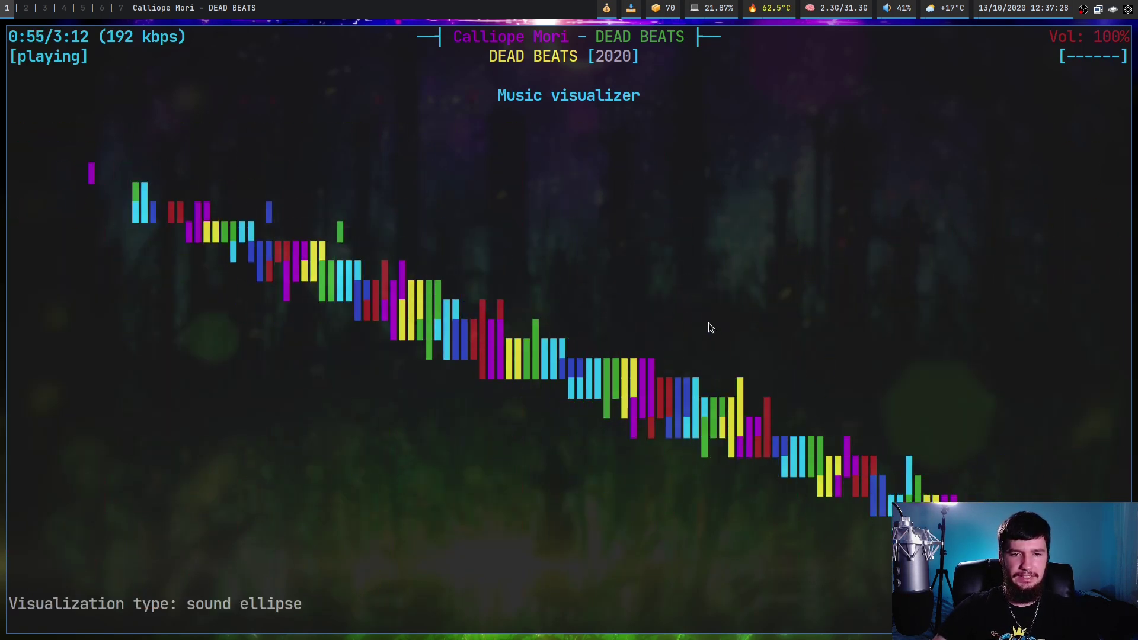
key(space)
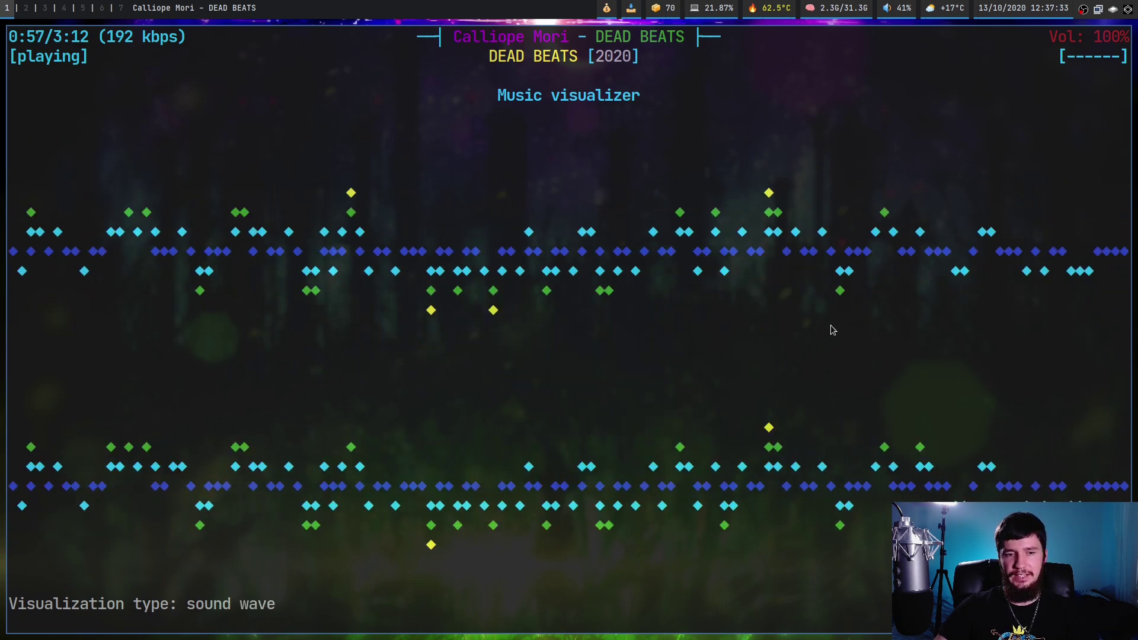
key(space)
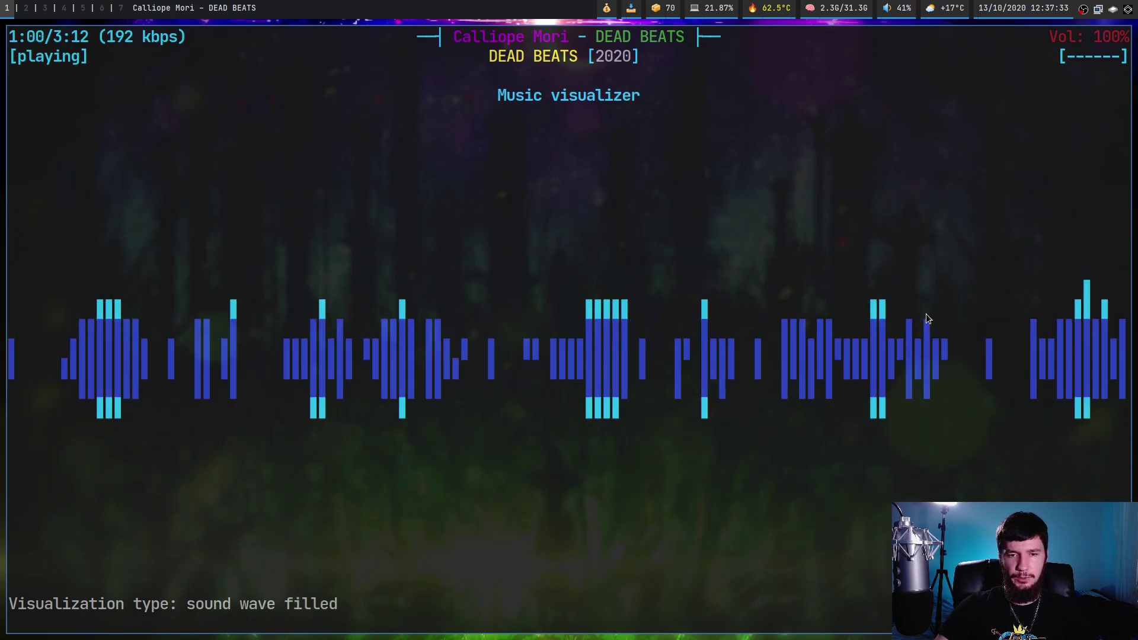
key(space)
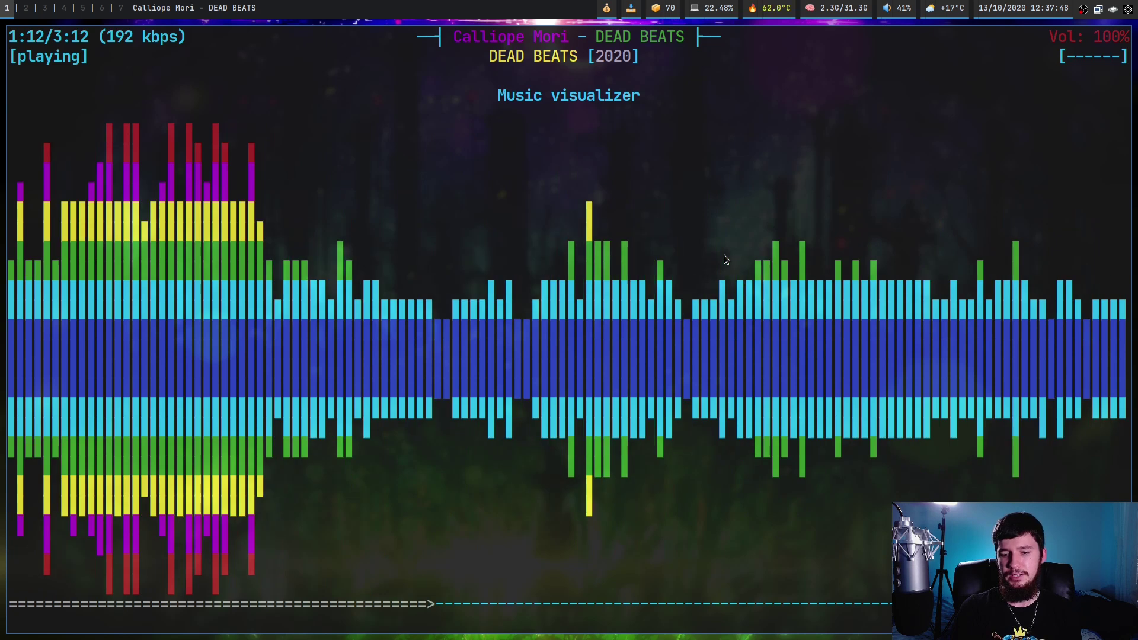
Step: Open a second terminal beside the visualizer, start the lf file manager and enlarge the terminal text
key(super+Return)
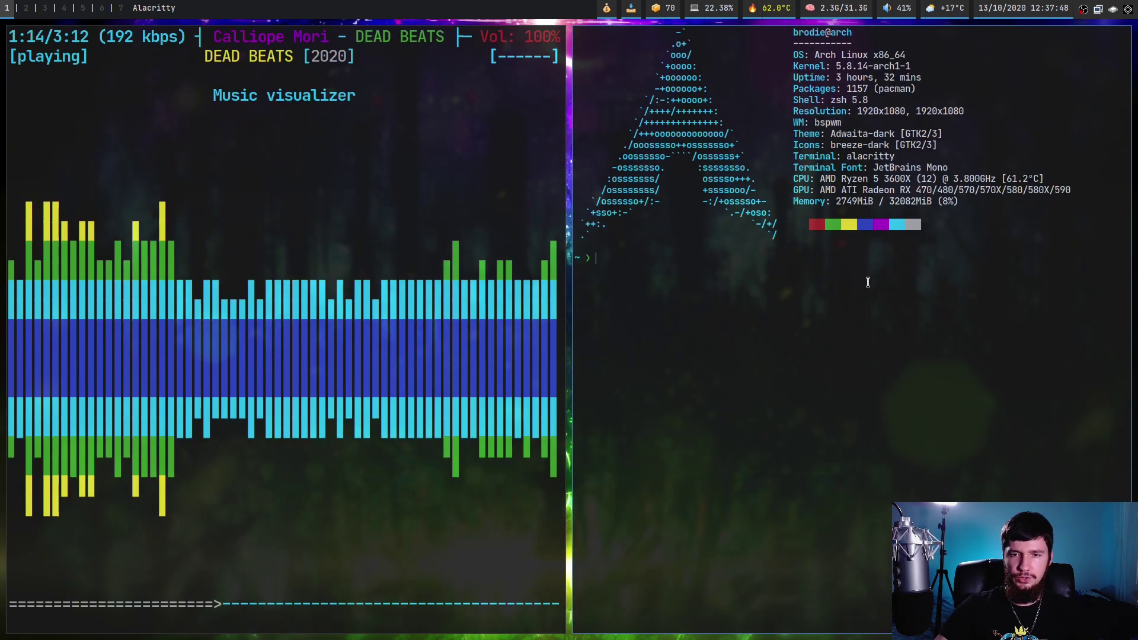
text(lf)
key(Return)
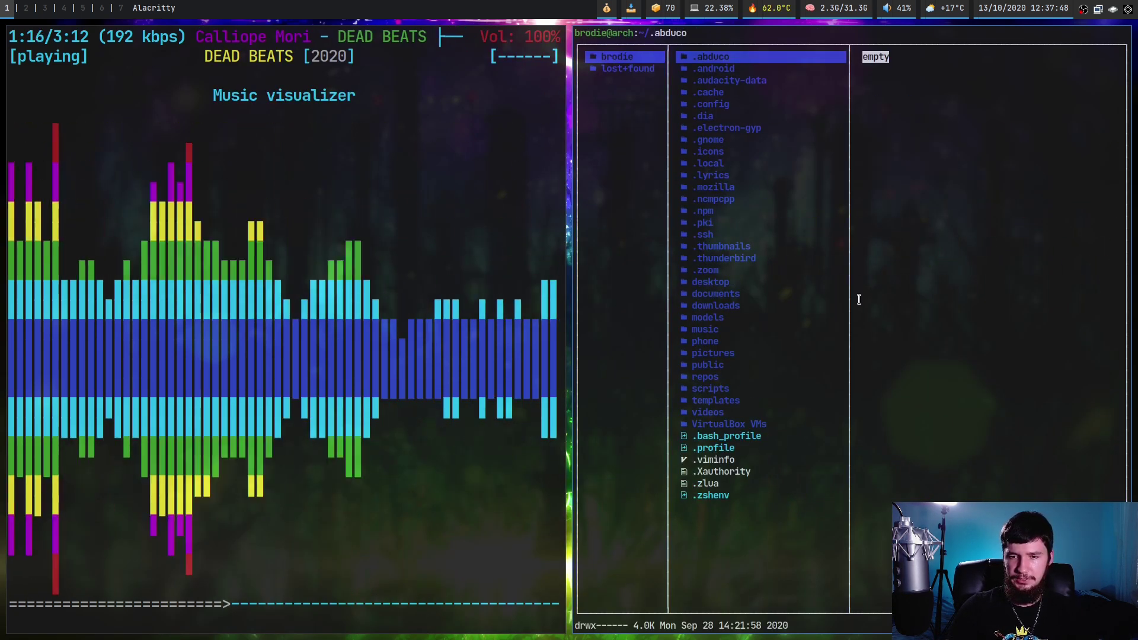
key(ctrl+plus)
key(ctrl+plus)
key(ctrl+plus)
Step: Enter the .config directory of the home folder in lf
key(j)
key(j)
key(j)
key(j)
key(l)
Step: Find the mpd directory within .config by searching for "mpd", and enter it
key(j)
key(j)
key(j)
key(j)
key(j)
key(j)
key(j)
key(j)
key(j)
key(j)
key(j)
key(j)
key(j)
key(j)
key(j)
key(j)
key(j)
key(j)
key(j)
key(j)
key(j)
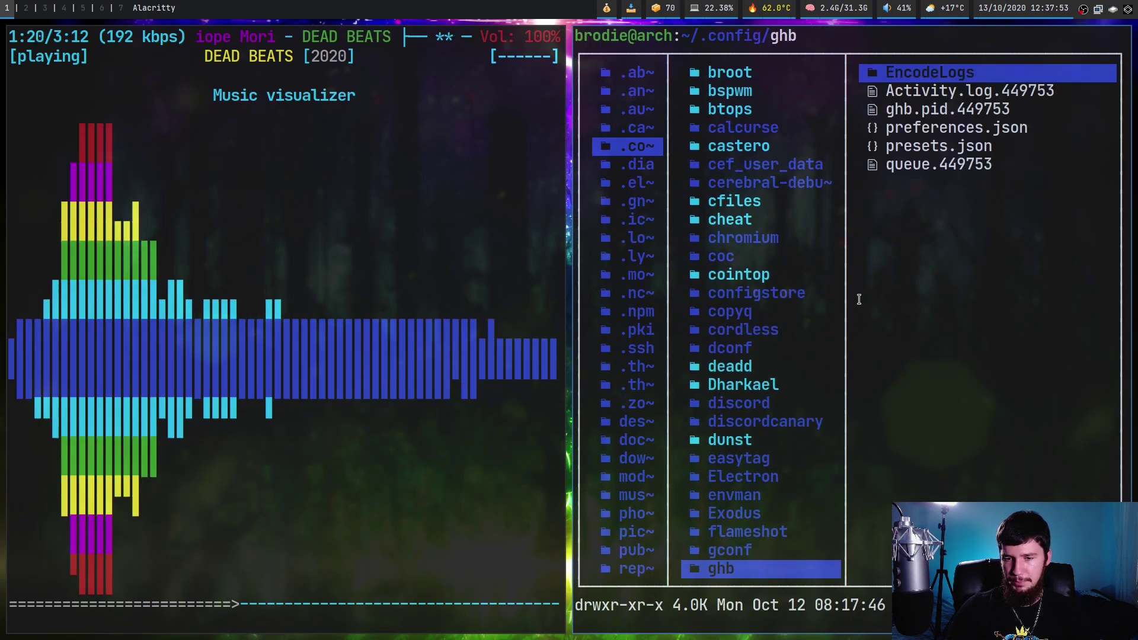
key(slash)
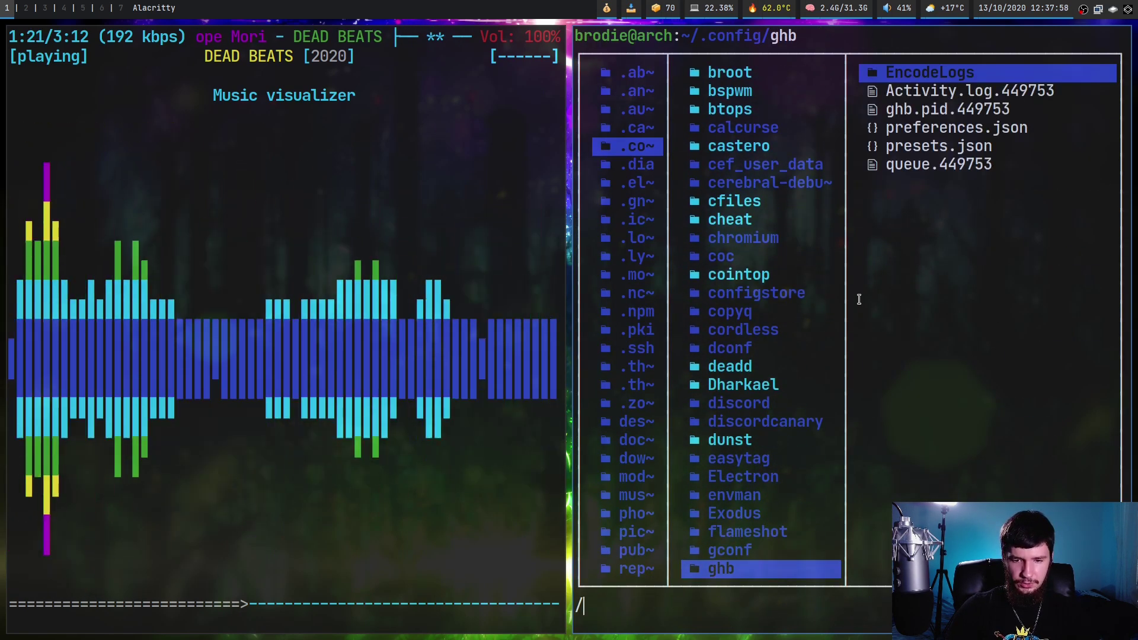
text(mpd)
key(Return)
key(l)
Step: Open mpd.conf in the editor, choosing to edit it anyway despite the existing swap file
key(j)
key(l)
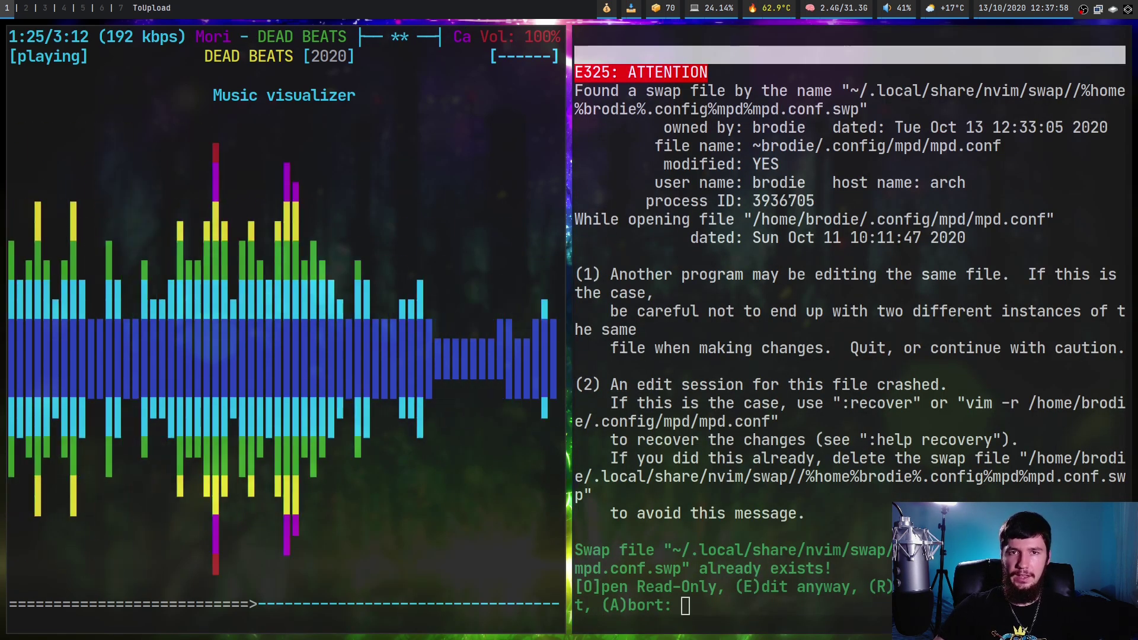
key(e)
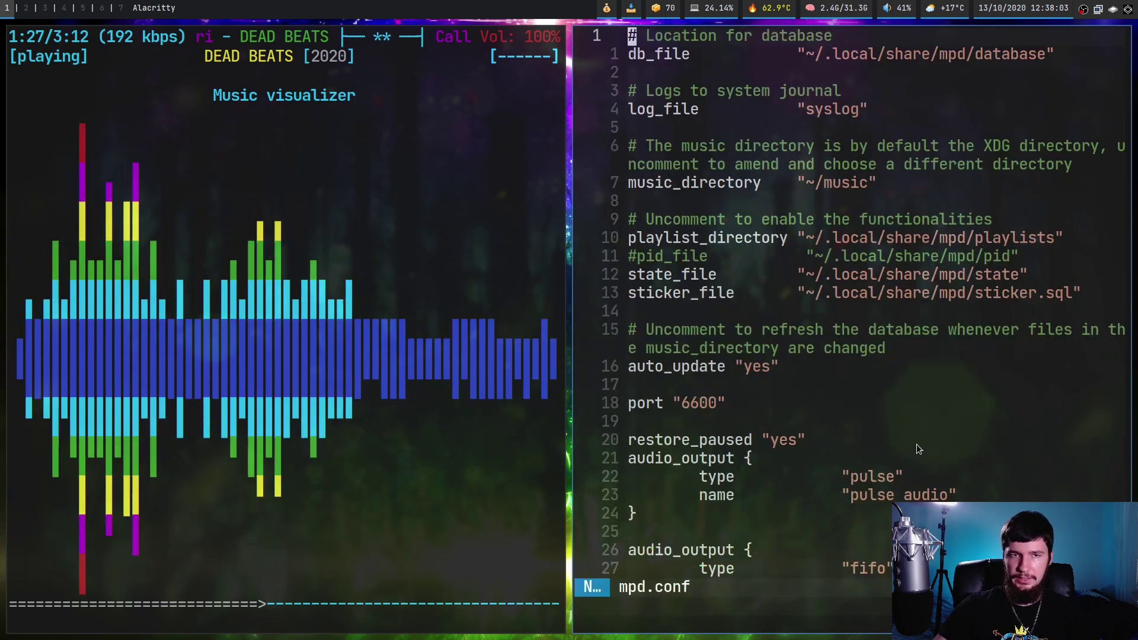
Step: Insert a blank line in mpd.conf between the restore_paused setting and the first audio_output block
key(j)
key(j)
key(j)
key(j)
key(j)
key(j)
key(j)
key(j)
key(j)
key(j)
key(j)
key(j)
key(j)
key(j)
key(j)
key(j)
key(j)
key(j)
key(j)
key(j)
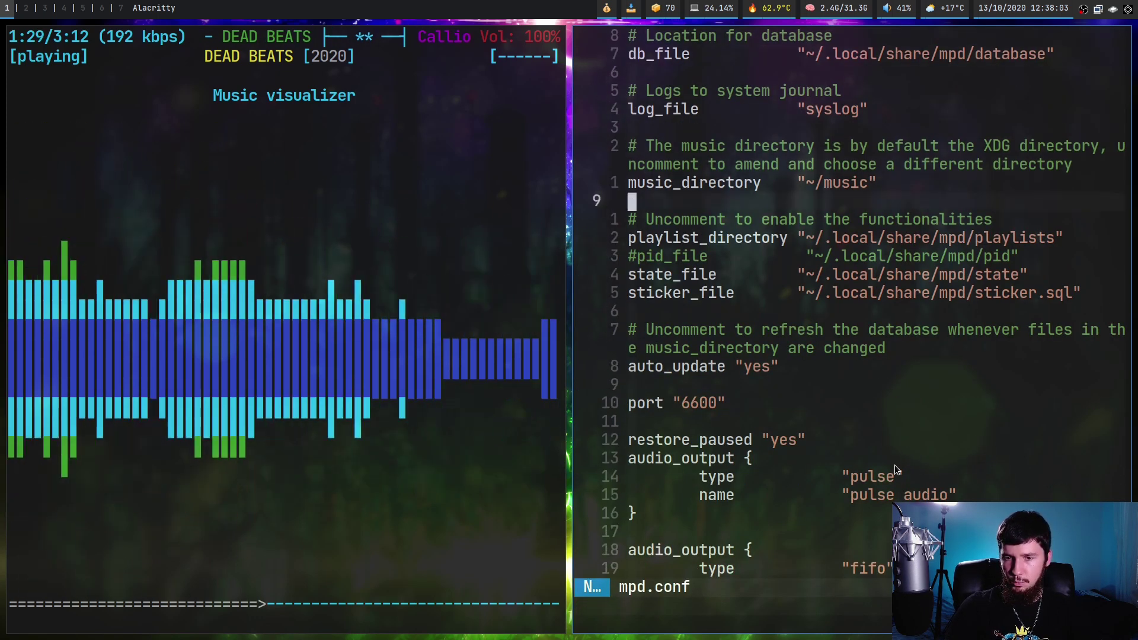
key(k)
key(o)
key(Escape)
key(j)
key(j)
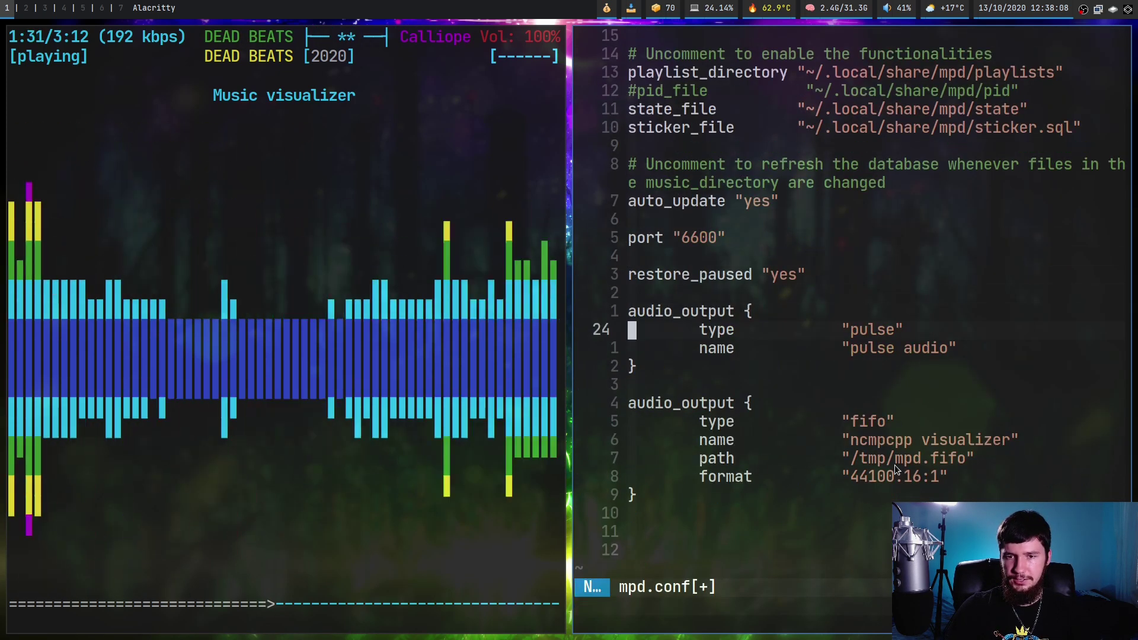
Step: Highlight the pulse audio_output block to examine it, and clear the selection
key(j)
key(j)
key(k)
key(k)
key(k)
key(shift+v)
key(j)
key(j)
key(j)
key(Escape)
key(j)
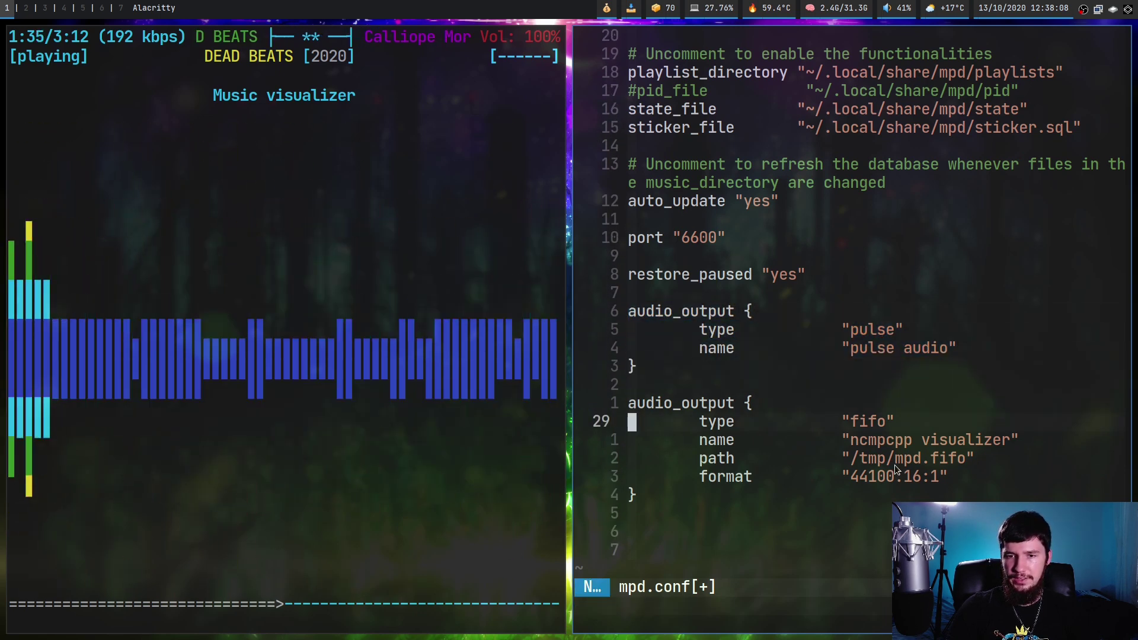
Step: Highlight the fifo audio_output block and examine its name, path and format lines
key(j)
key(j)
key(k)
key(shift+v)
key(j)
key(j)
key(j)
key(j)
key(j)
key(j)
key(k)
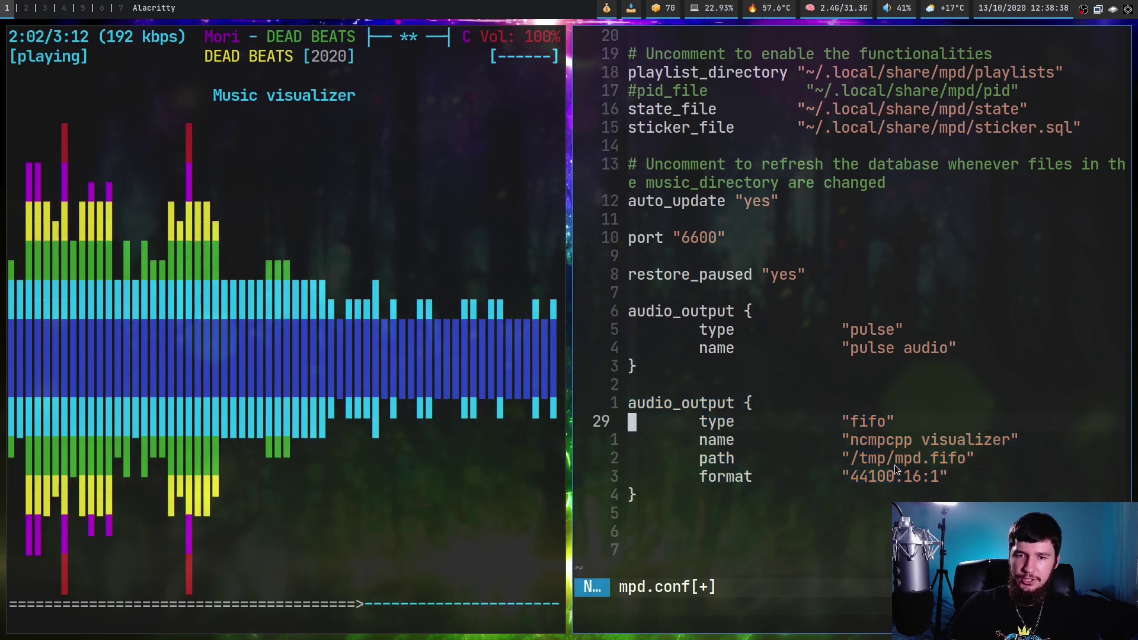
Step: Return to the pulse audio_output block, highlight all of its lines again, and clear the selection
key(k)
key(k)
key(k)
key(k)
key(k)
key(k)
key(k)
key(k)
key(k)
key(V)
key(j)
key(j)
key(j)
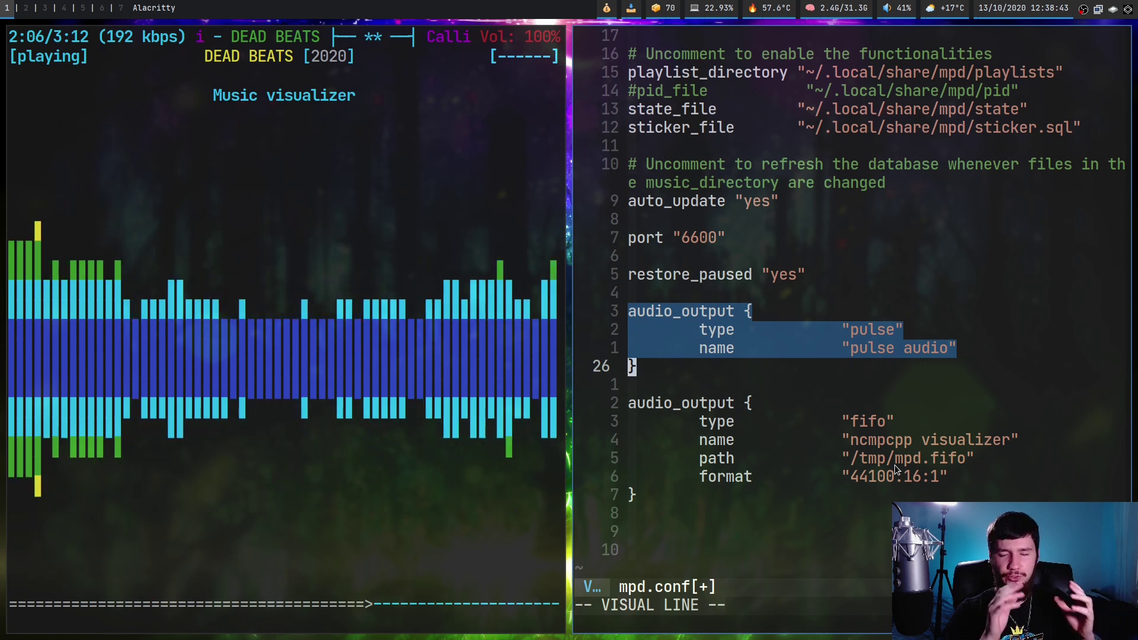
key(Escape)
key(k)
key(k)
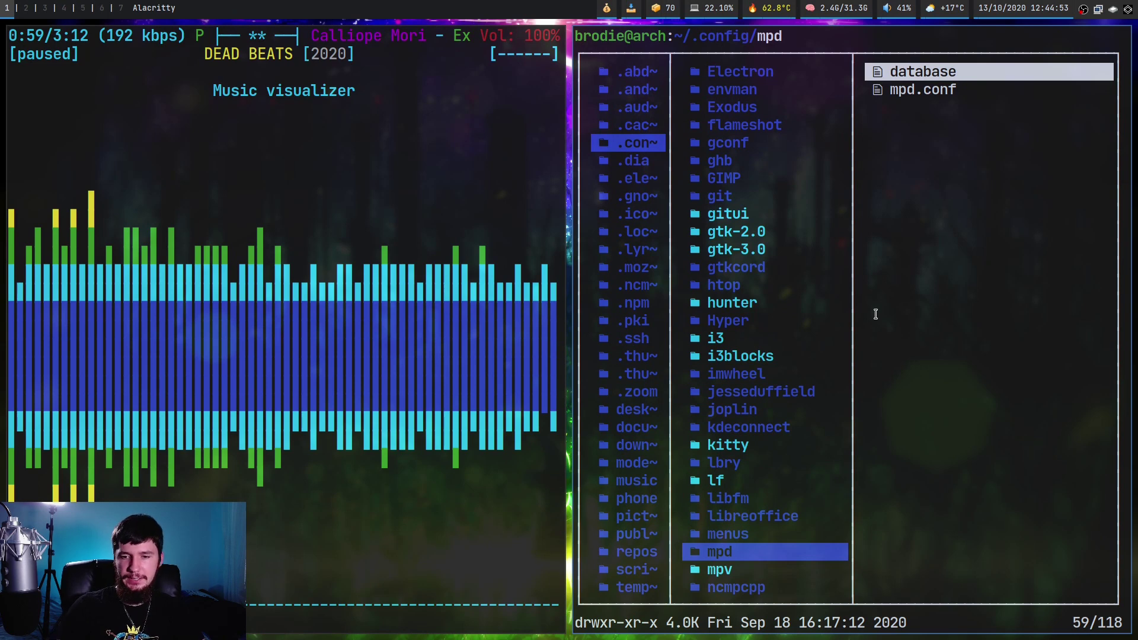
Step: Open the config file in the ncmpcpp directory and search it for "vis"
key(j)
key(j)
key(l)
key(j)
key(l)
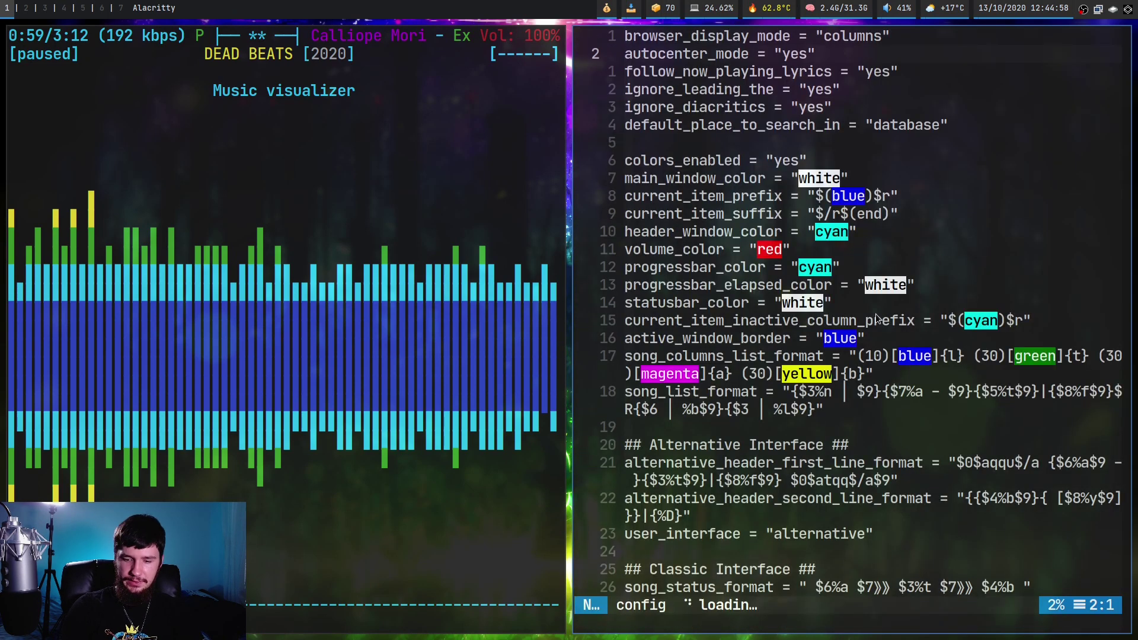
text(/vis)
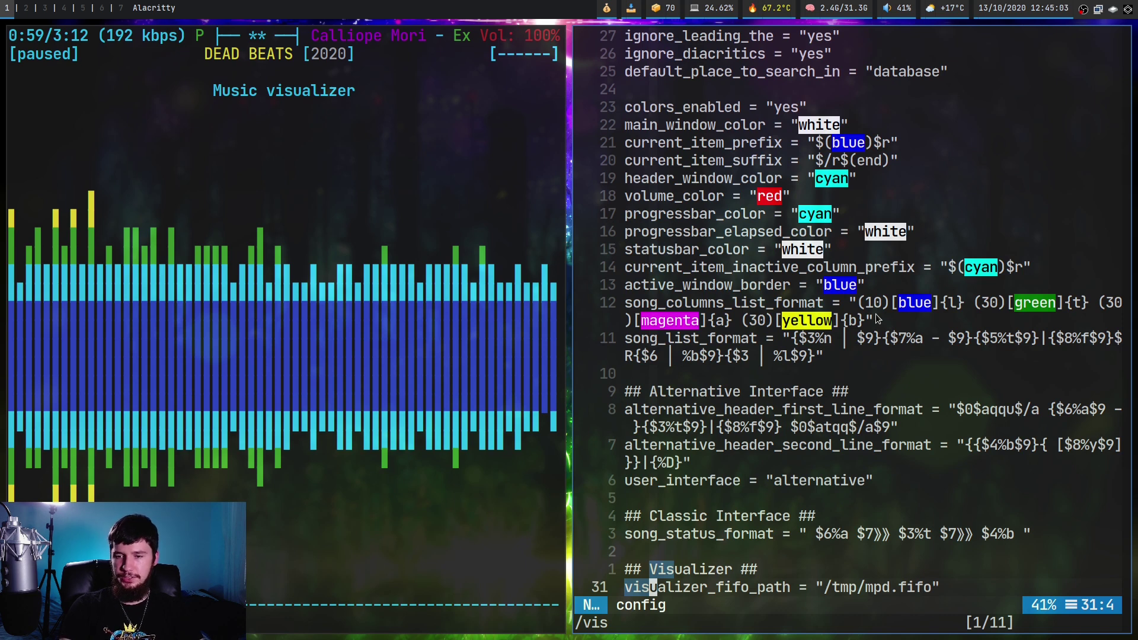
Step: Examine the path assigned to visualizer_fifo_path, moving the cursor to its value
key(l)
key(l)
key(l)
key(l)
key(l)
key(l)
key(l)
key(l)
key(l)
key(l)
key(l)
key(l)
key(l)
key(l)
key(l)
key(l)
key(l)
key(l)
key(l)
key(l)
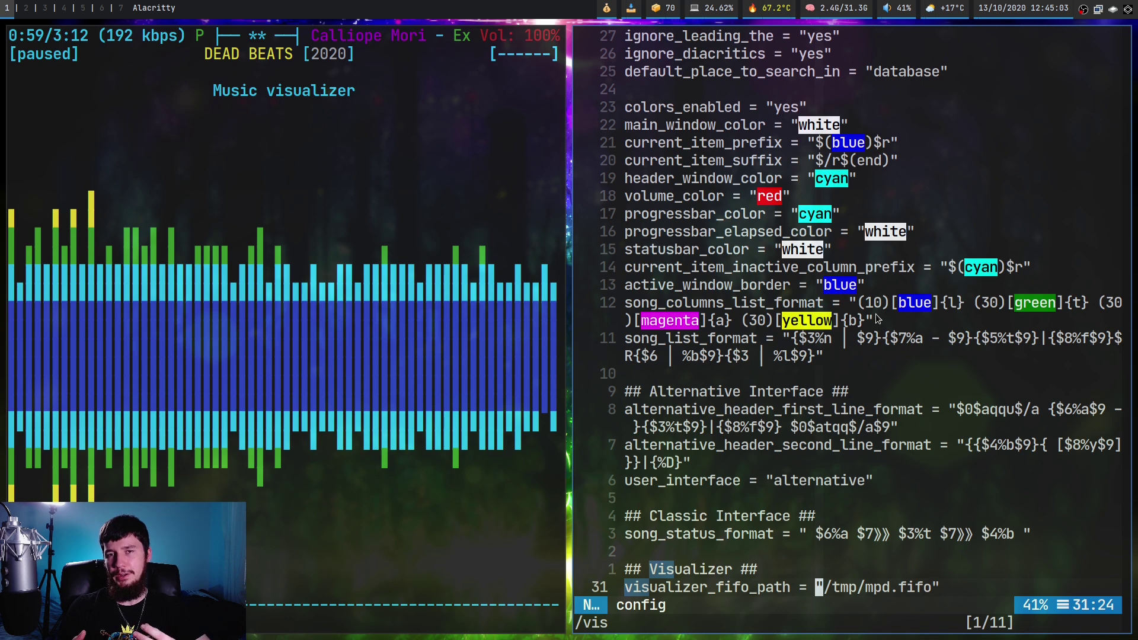
Step: Examine the output name assigned to visualizer_output_name, moving the cursor into its value
key(j)
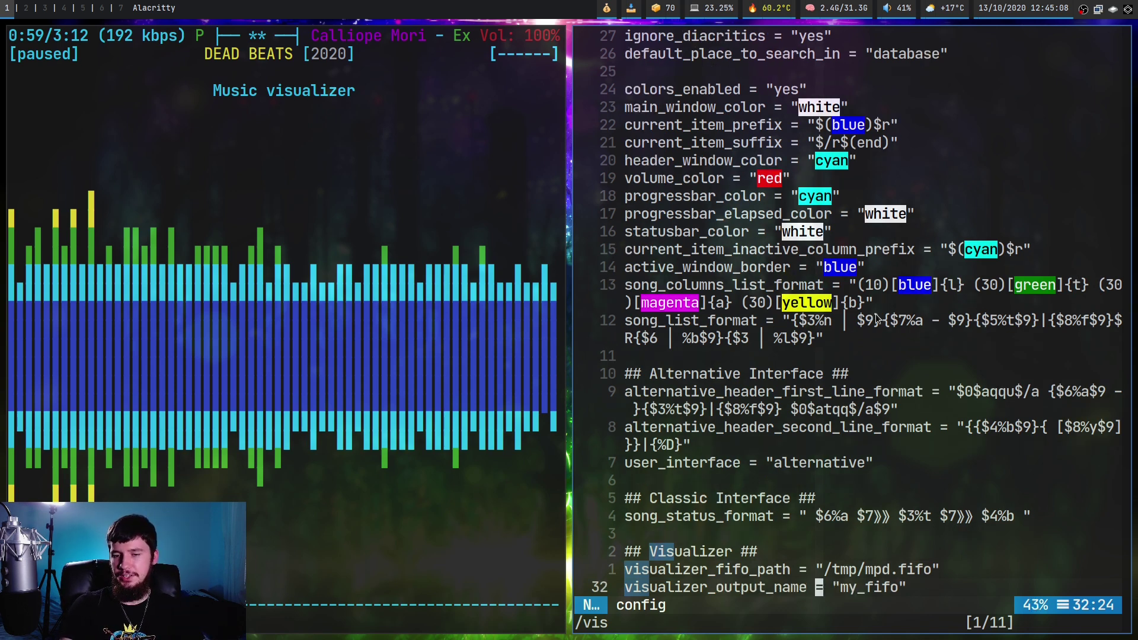
key(l)
key(l)
key(l)
key(l)
key(l)
key(l)
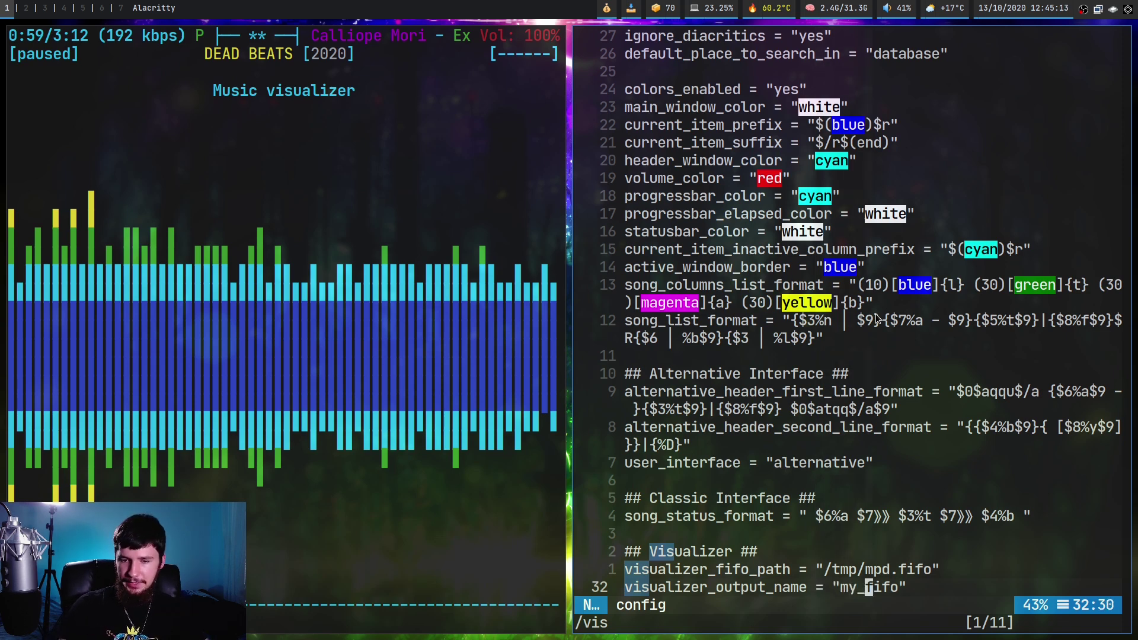
Step: Look over the remaining visualizer settings: sync interval, type, stereo and look
key(j)
key(j)
key(j)
key(j)
key(j)
key(k)
key(k)
key(k)
key(k)
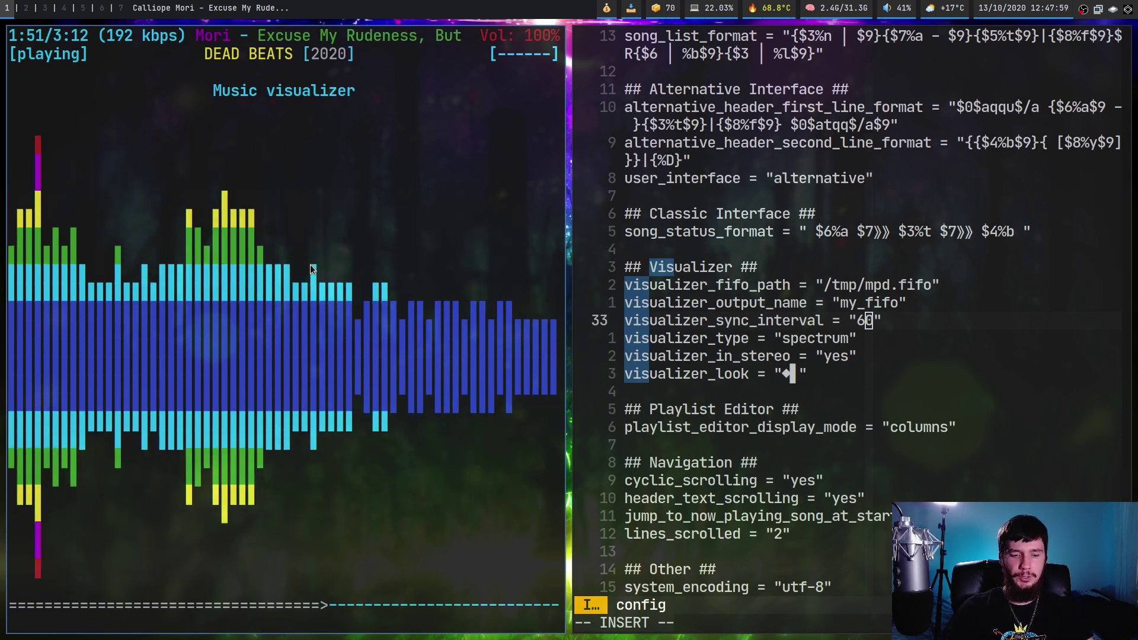
Step: Pause the current song in ncmpcpp and make the player window fullscreen
key(p)
key(super+f)
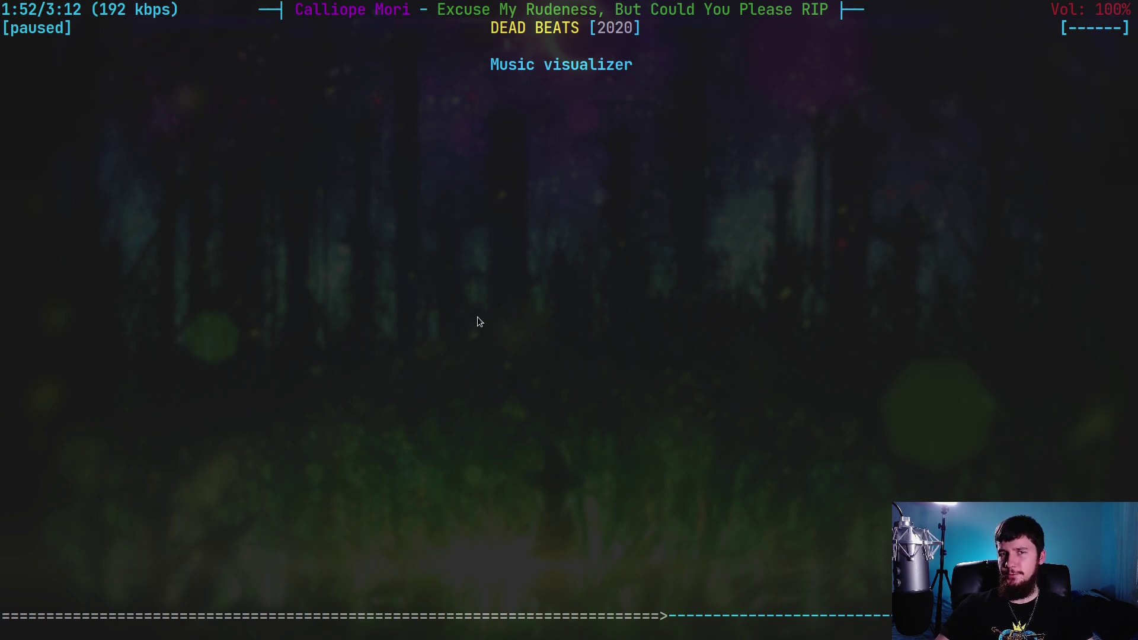
Step: View ncmpcpp's playlist, browse and playlist editor screens in turn
key(1)
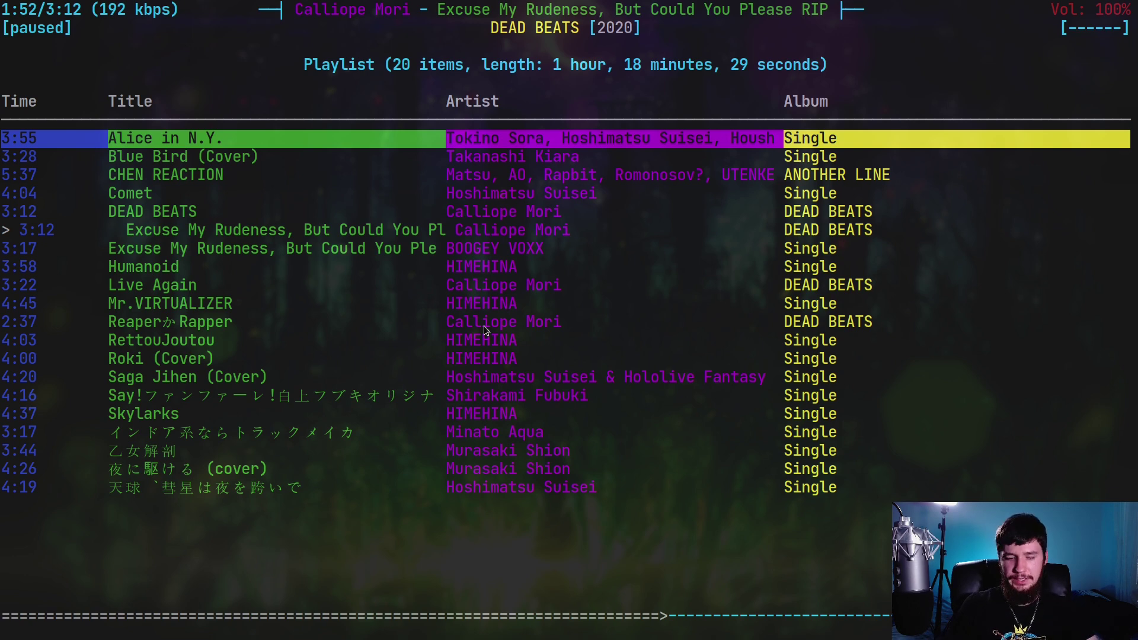
key(2)
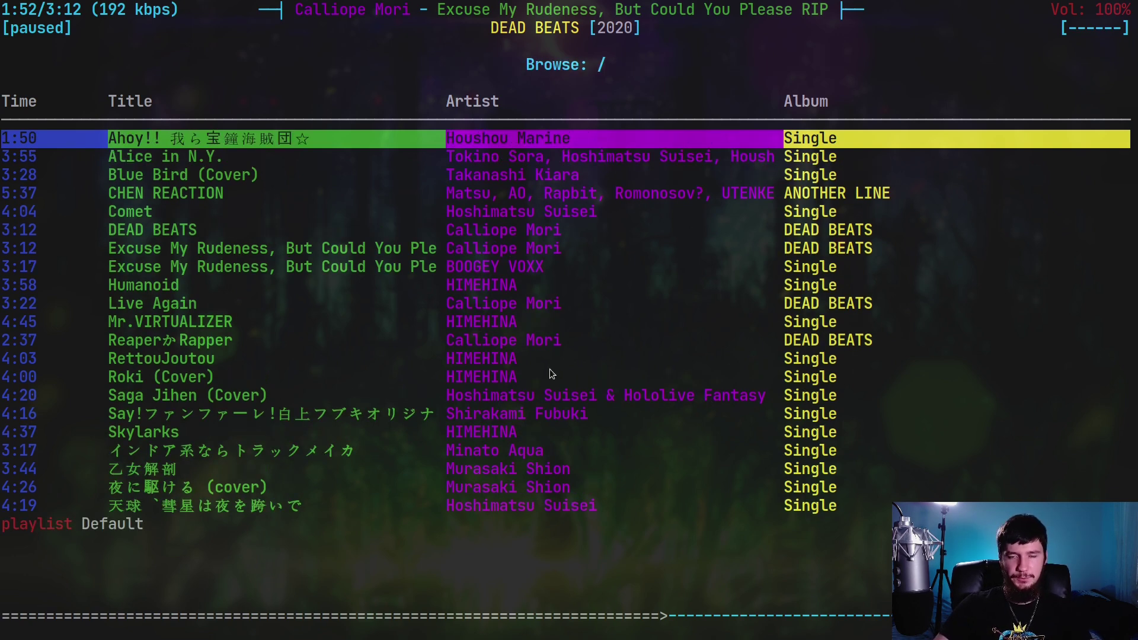
key(5)
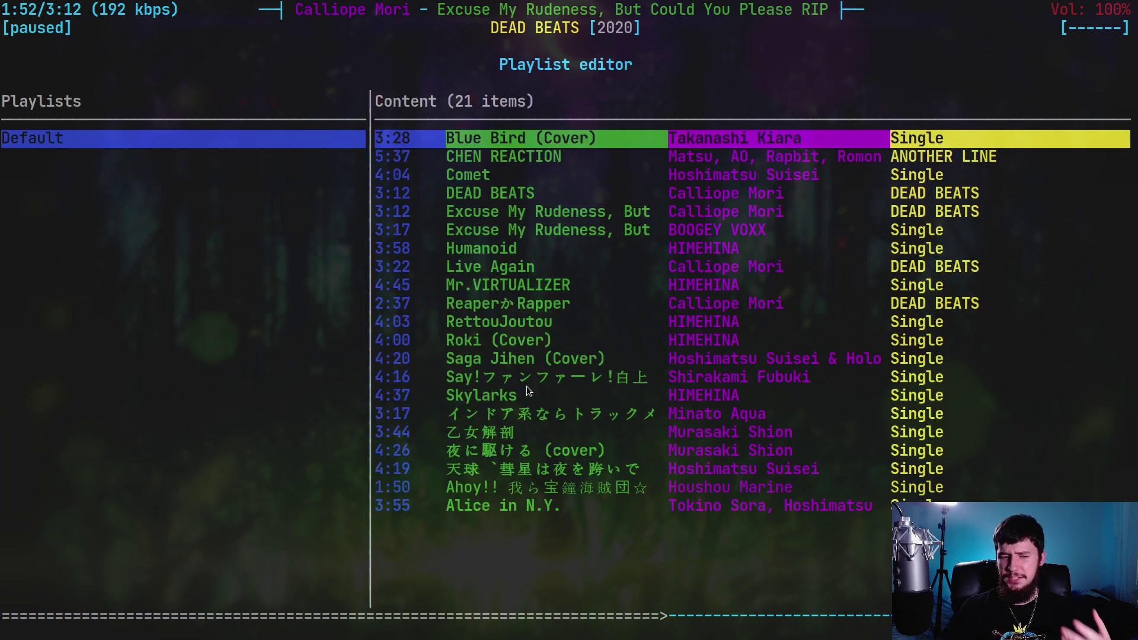
Step: Remove the first three songs, Alice in N.Y., Blue Bird (Cover) and CHEN REACTION, from the current playlist
key(1)
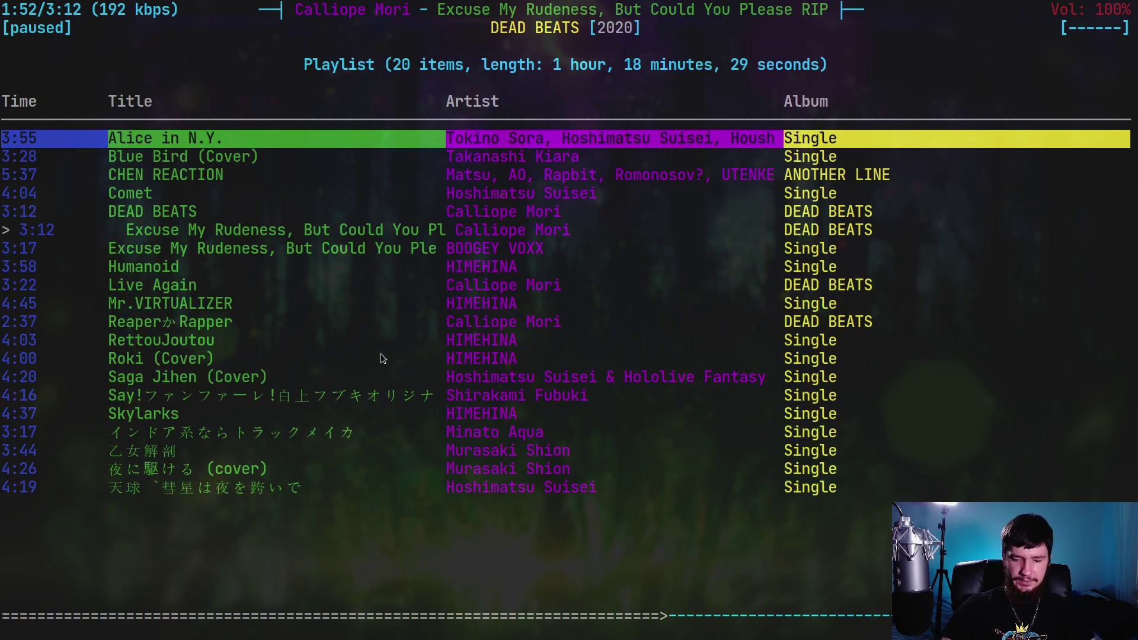
key(Down)
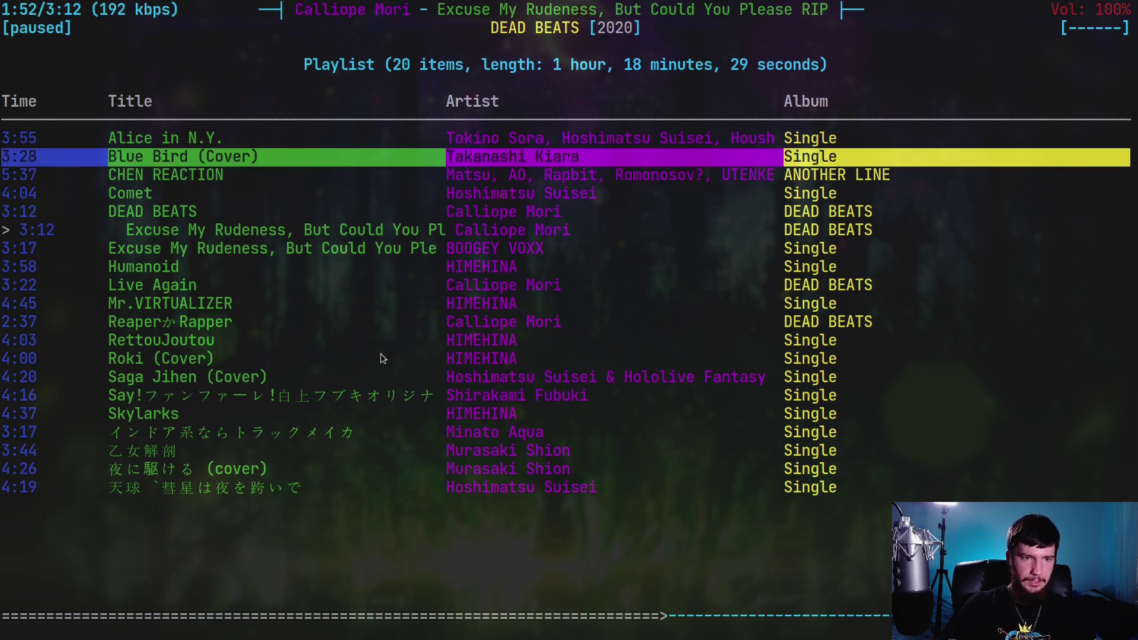
key(Up)
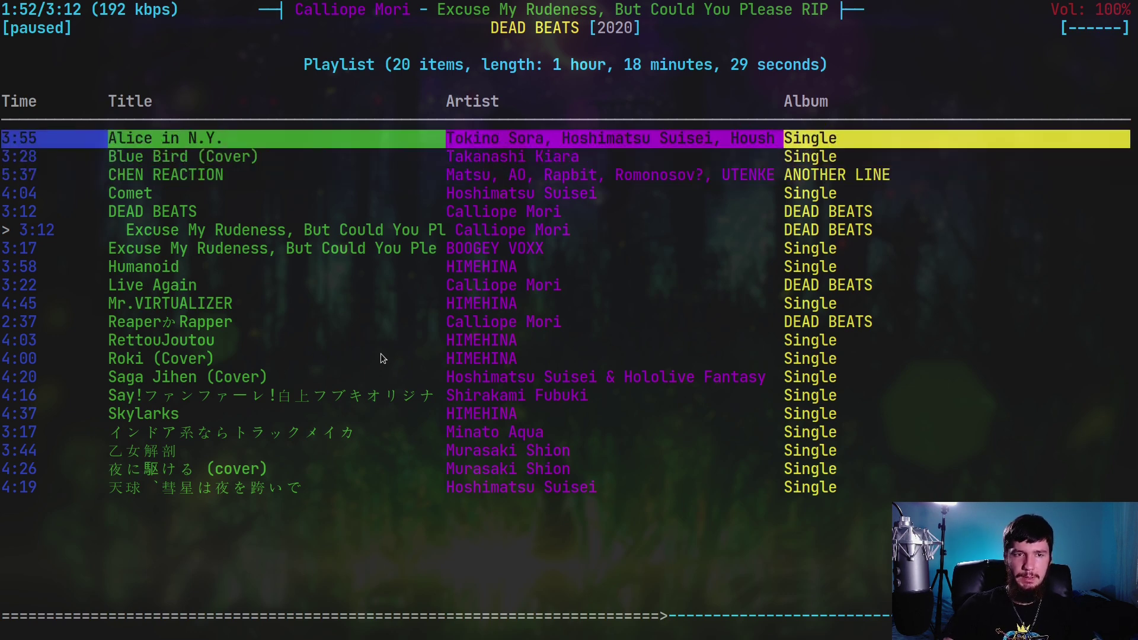
key(Delete)
key(Delete)
key(Delete)
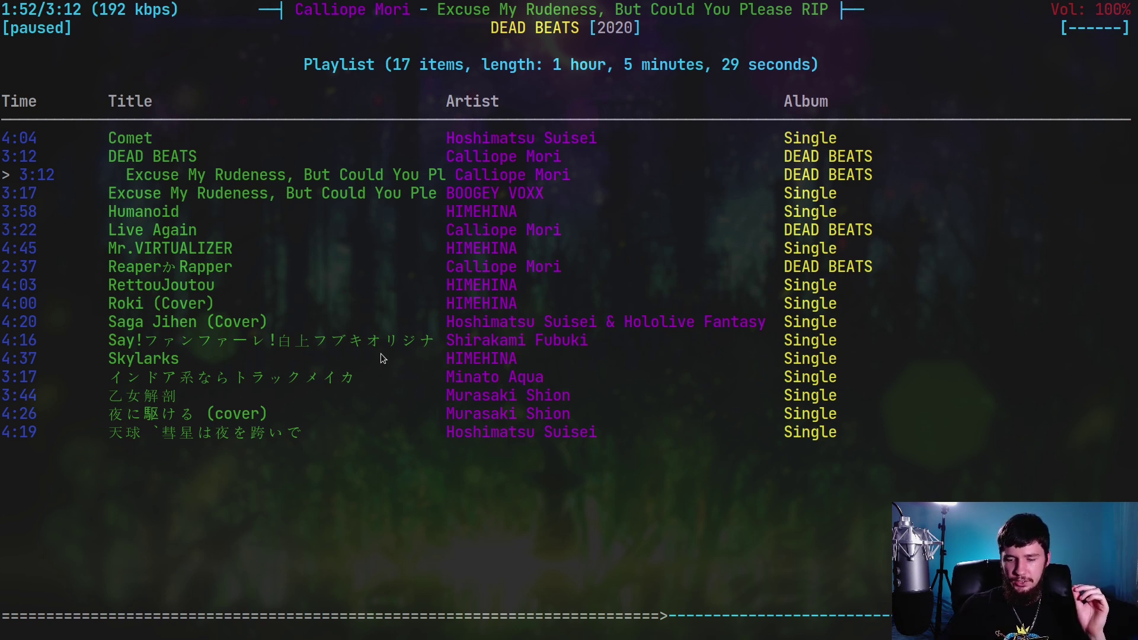
Step: Remove all remaining songs from the current playlist, starting with Comet, so that it is empty
key(Down)
key(Up)
key(Delete)
key(Delete)
key(Delete)
key(Delete)
key(Delete)
key(Delete)
key(Delete)
key(Delete)
key(Delete)
key(Delete)
key(Delete)
key(Delete)
key(Delete)
key(Delete)
key(Delete)
key(Delete)
key(Delete)
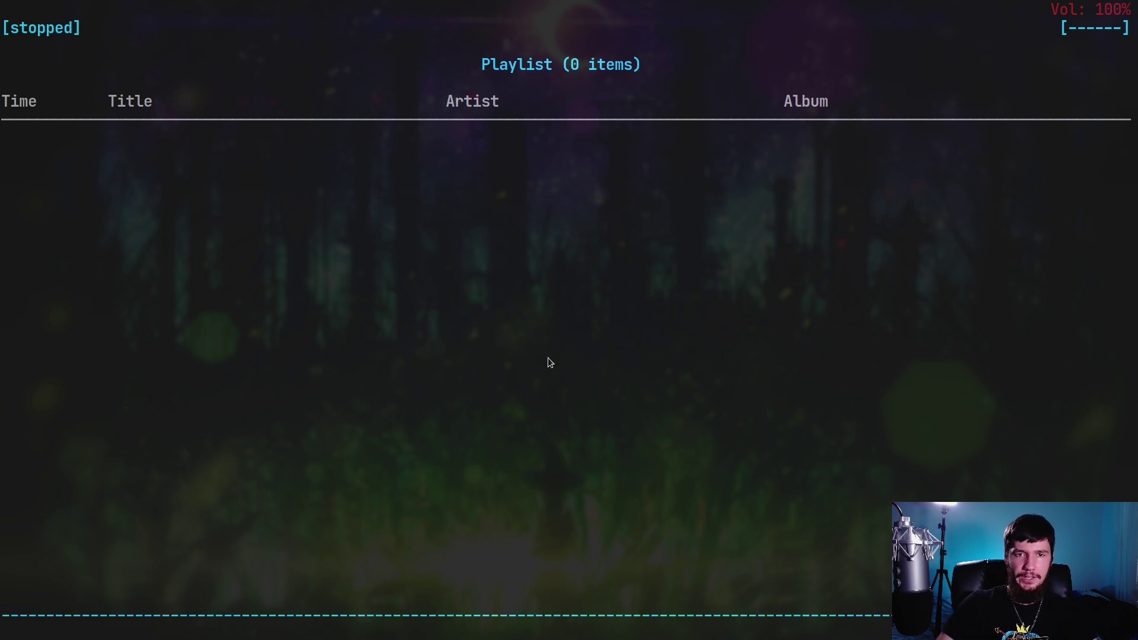
Step: Add the first five songs of the browse screen, from Ahoy!! through Comet, to the current playlist
key(2)
key(Down)
key(Down)
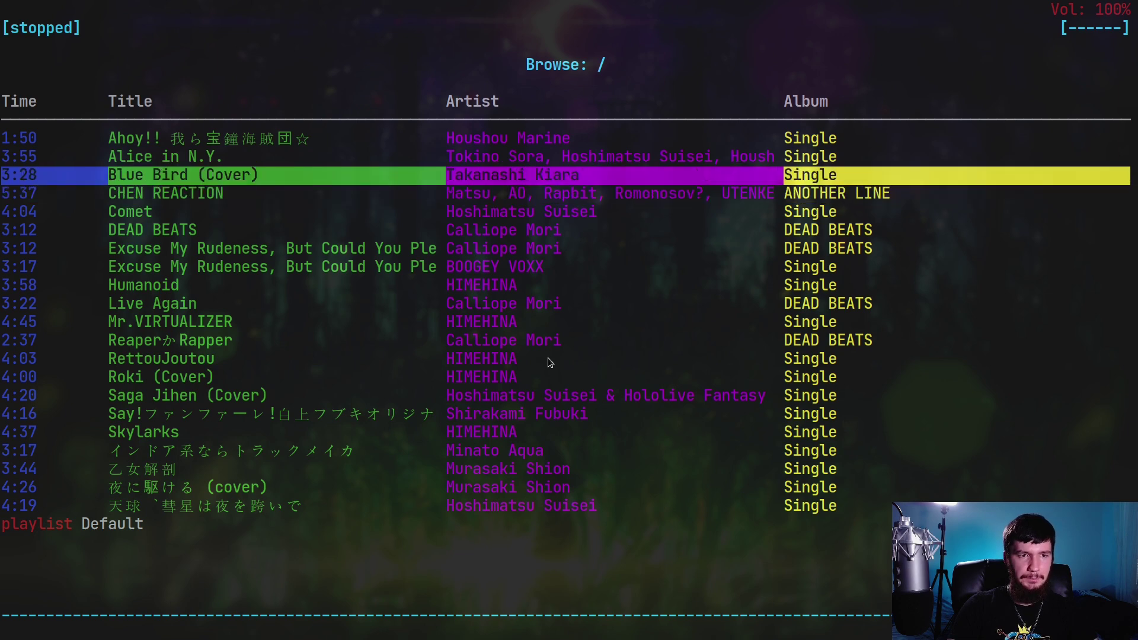
key(Up)
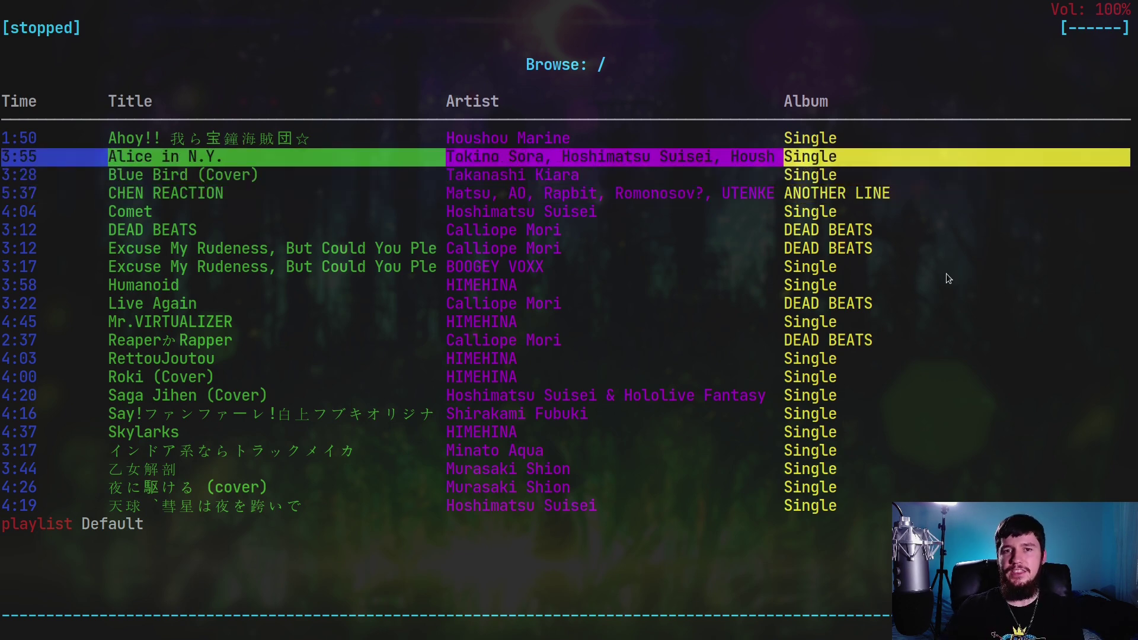
key(Up)
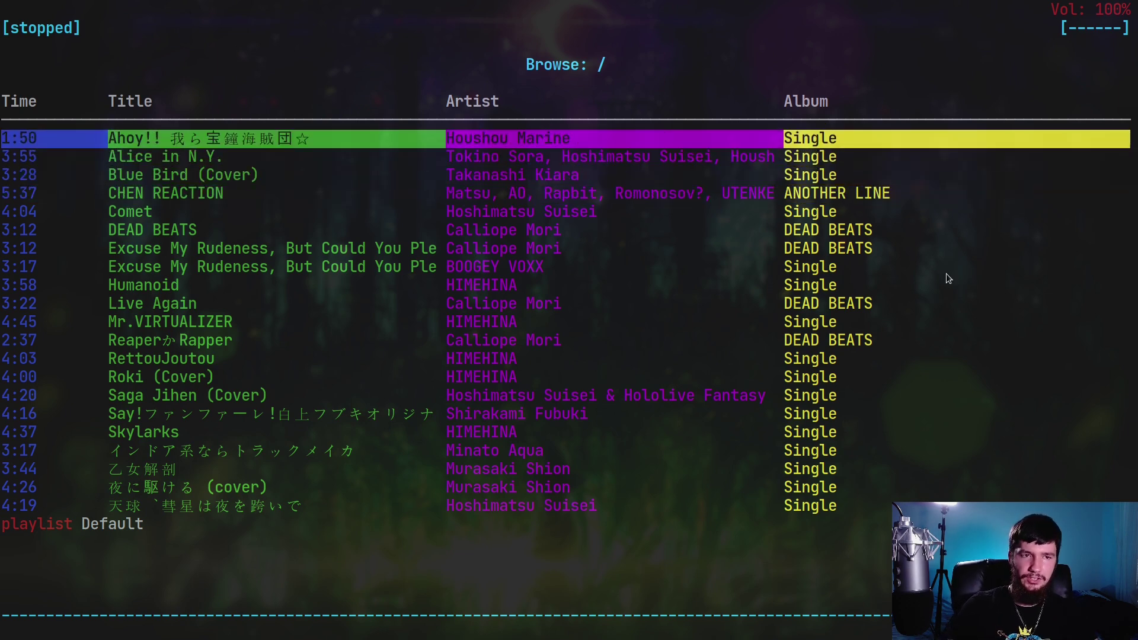
key(Down)
key(Up)
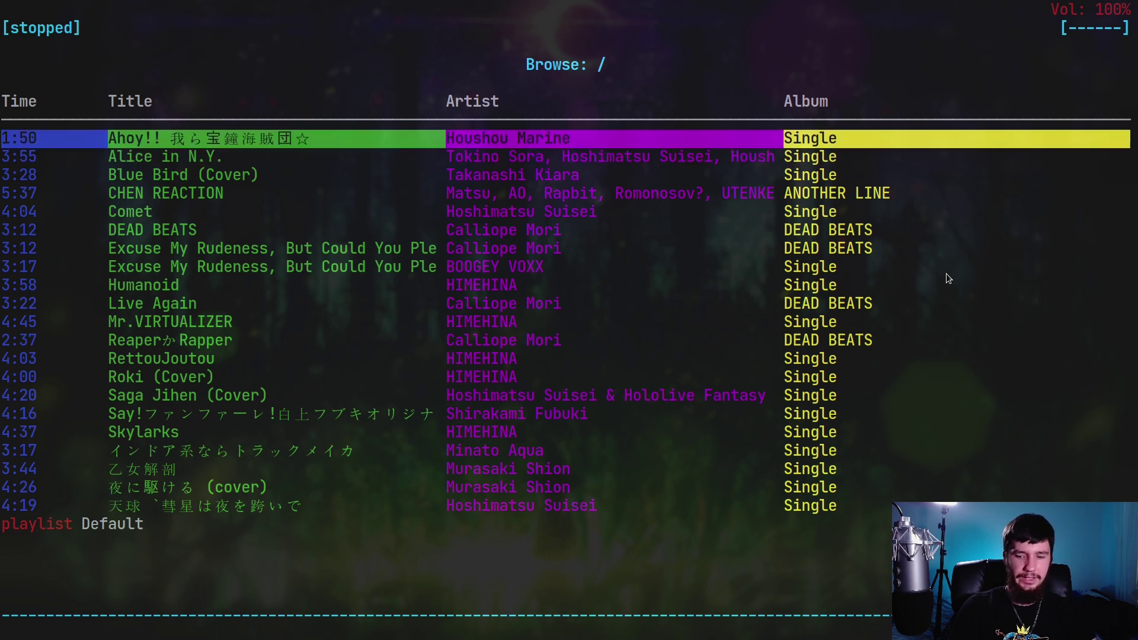
key(space)
key(Down)
key(Up)
key(space)
key(space)
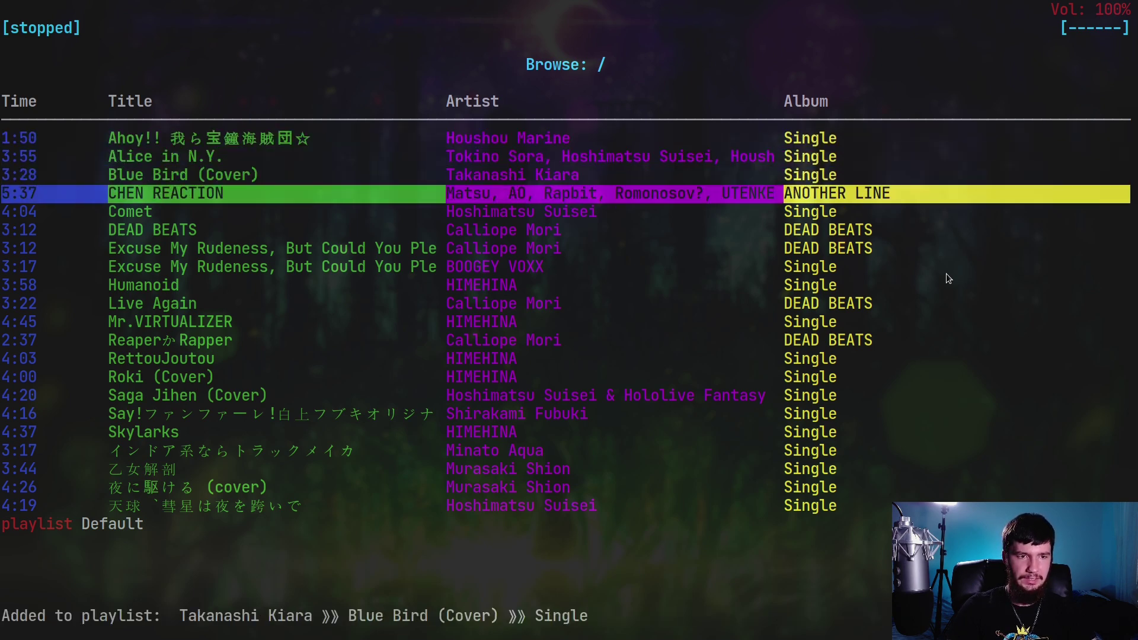
key(space)
key(space)
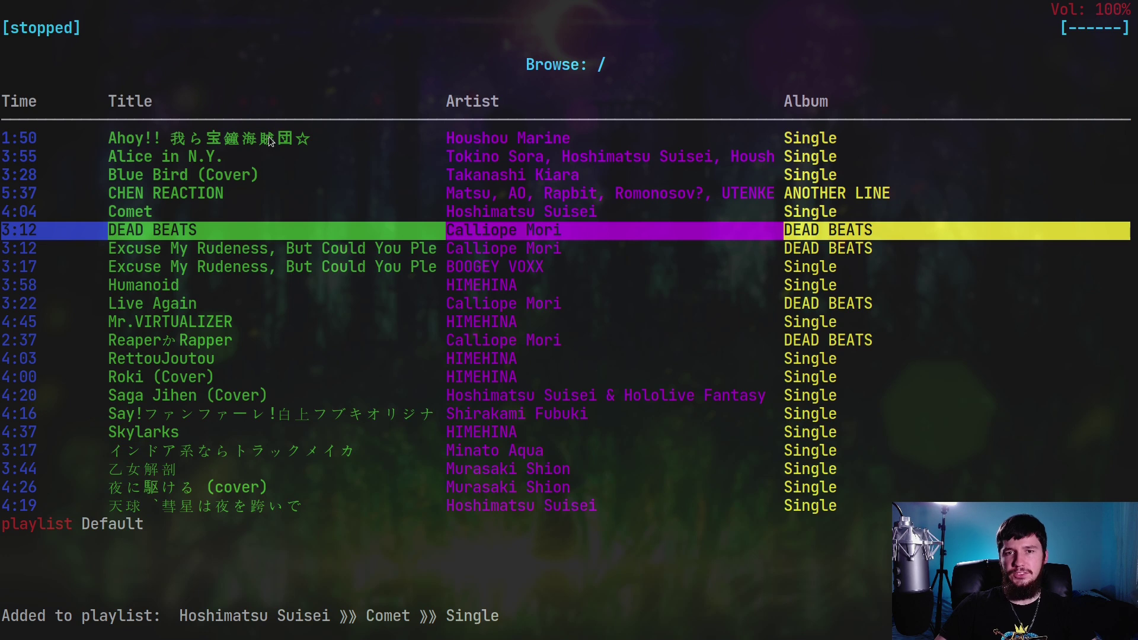
Step: Save the current five-song playlist under the name APlaylist
key(1)
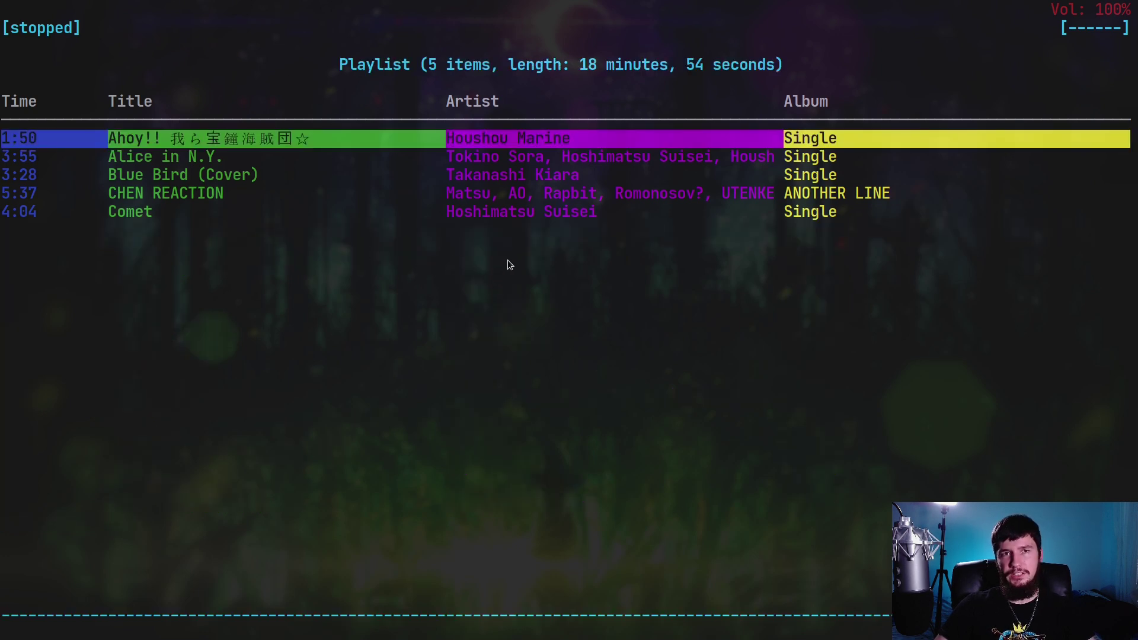
key(shift+s)
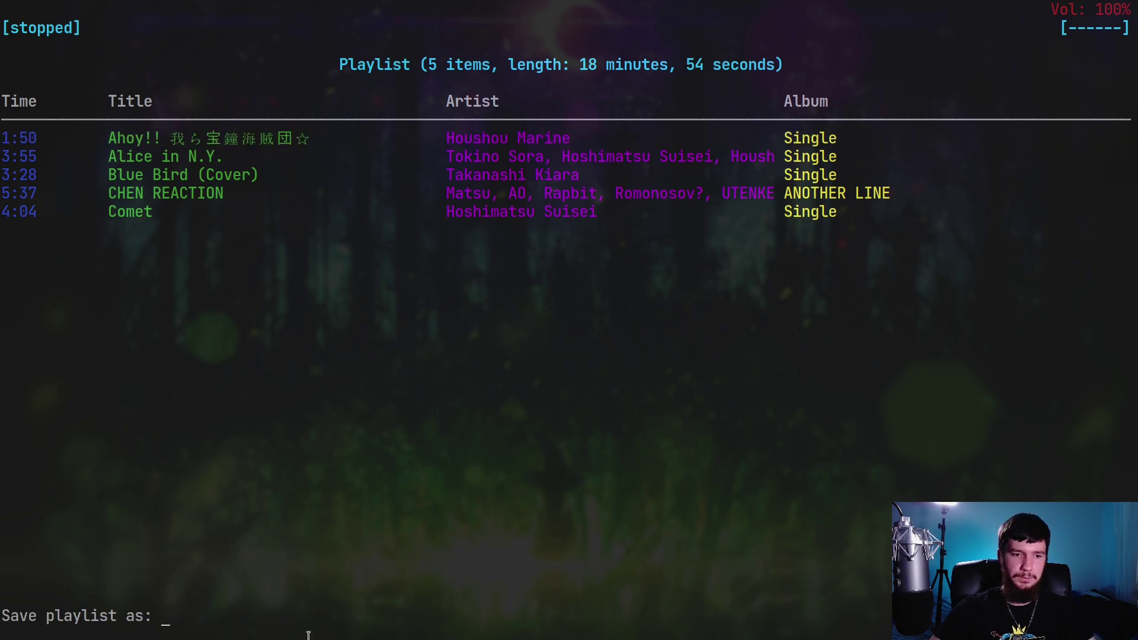
text(A)
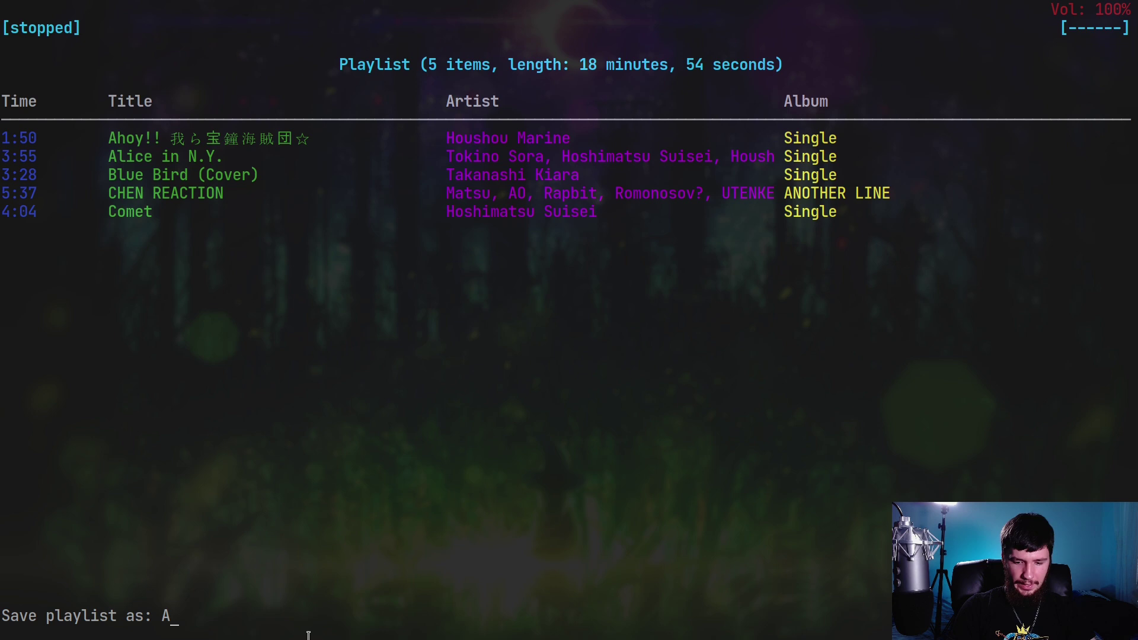
text(Playlist)
key(Return)
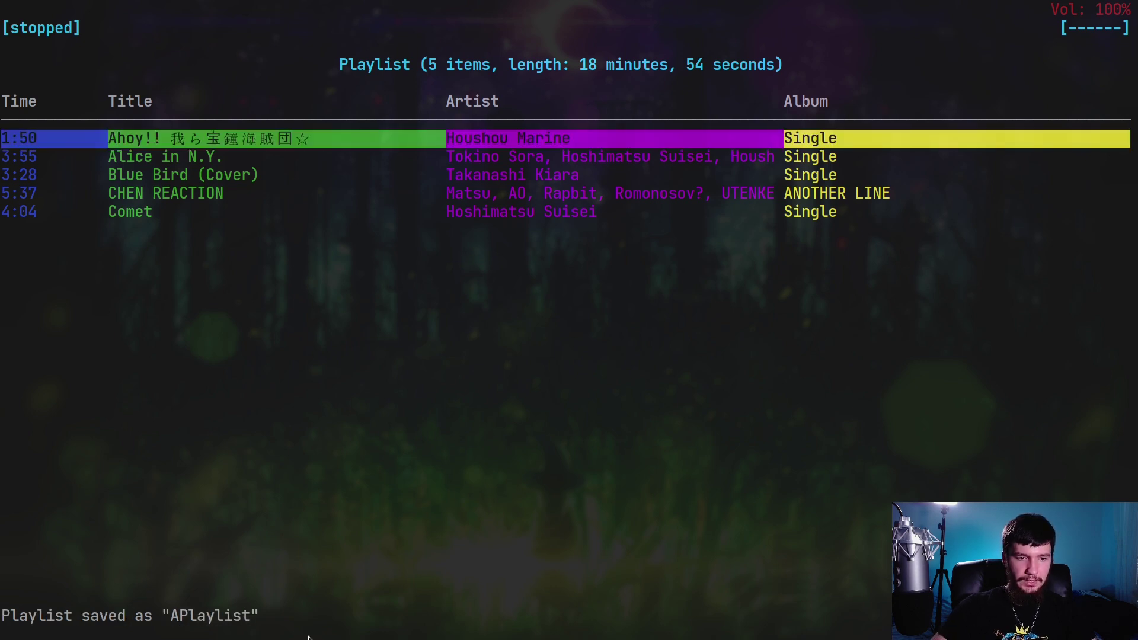
Step: View the saved playlists and their contents in the playlist editor
key(5)
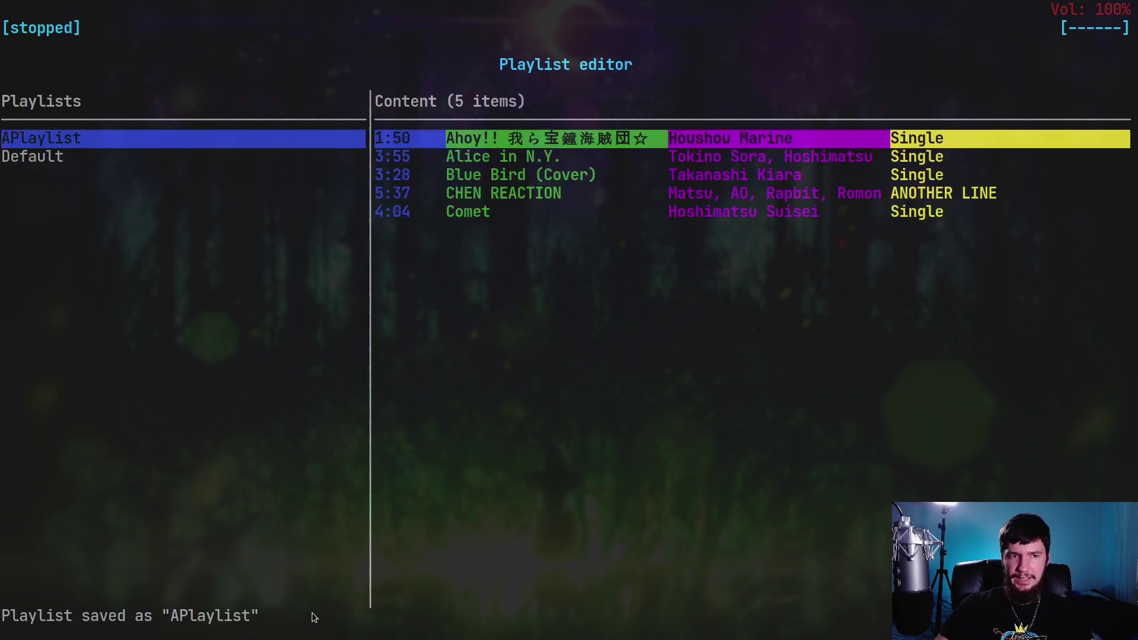
key(Down)
key(Up)
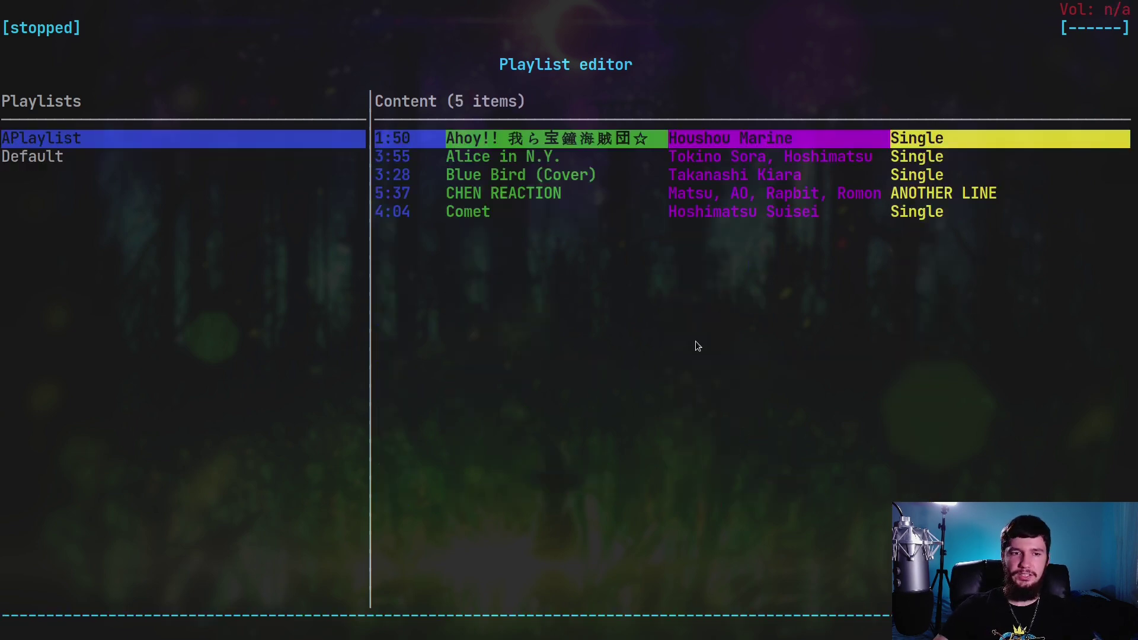
Step: Add both Excuse My Rudeness songs and Humanoid from the browse screen to the saved playlist APlaylist
key(2)
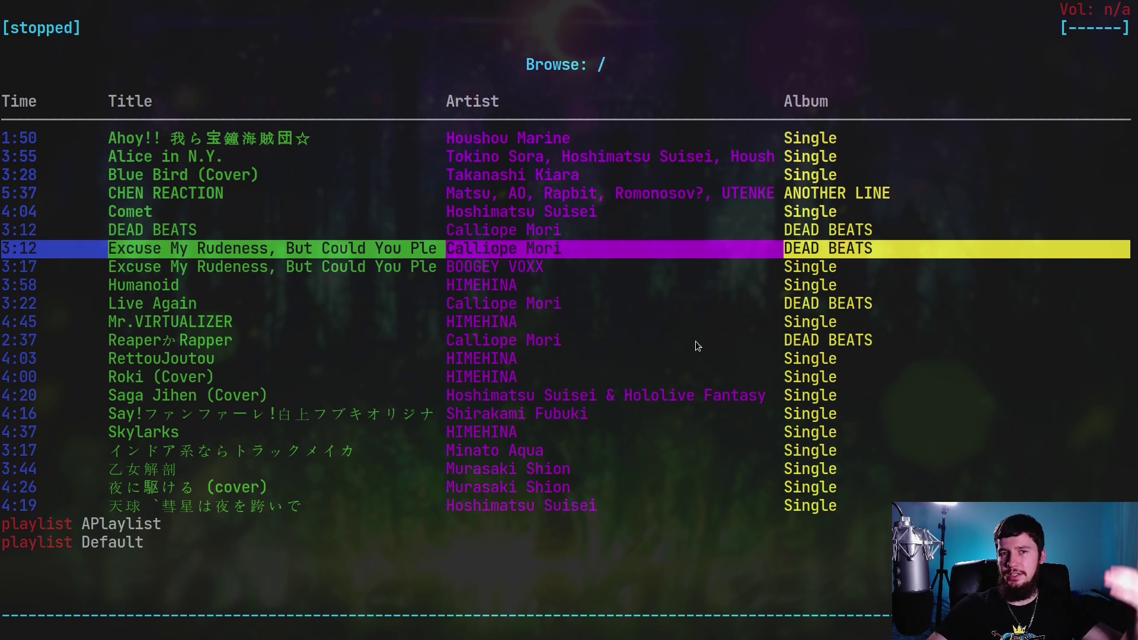
key(Insert)
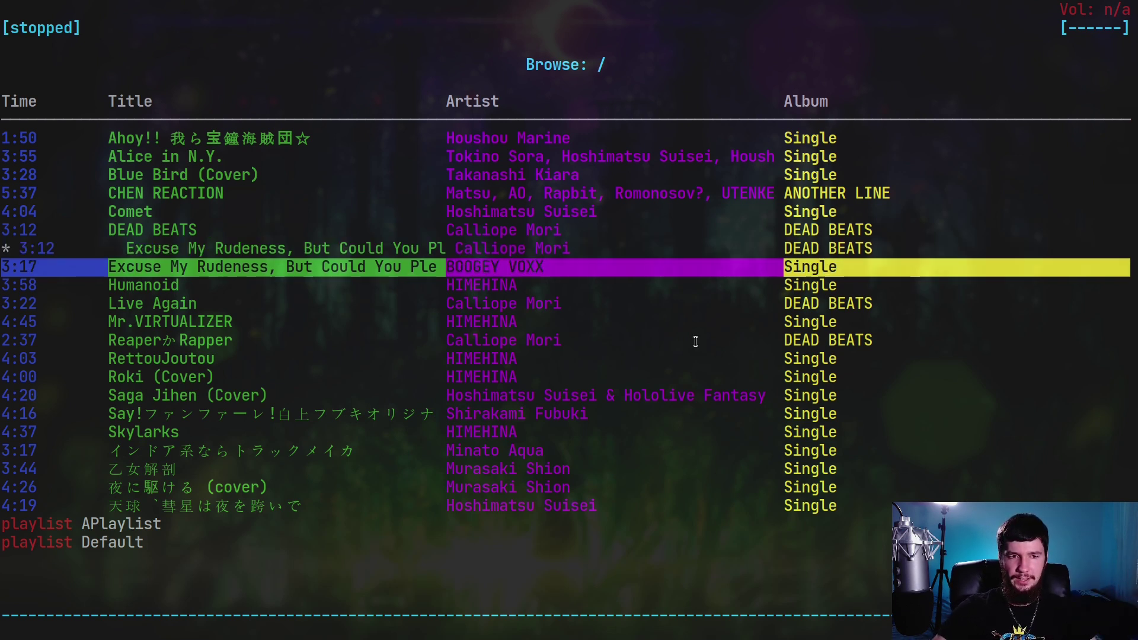
key(Insert)
key(Insert)
key(Up)
key(a)
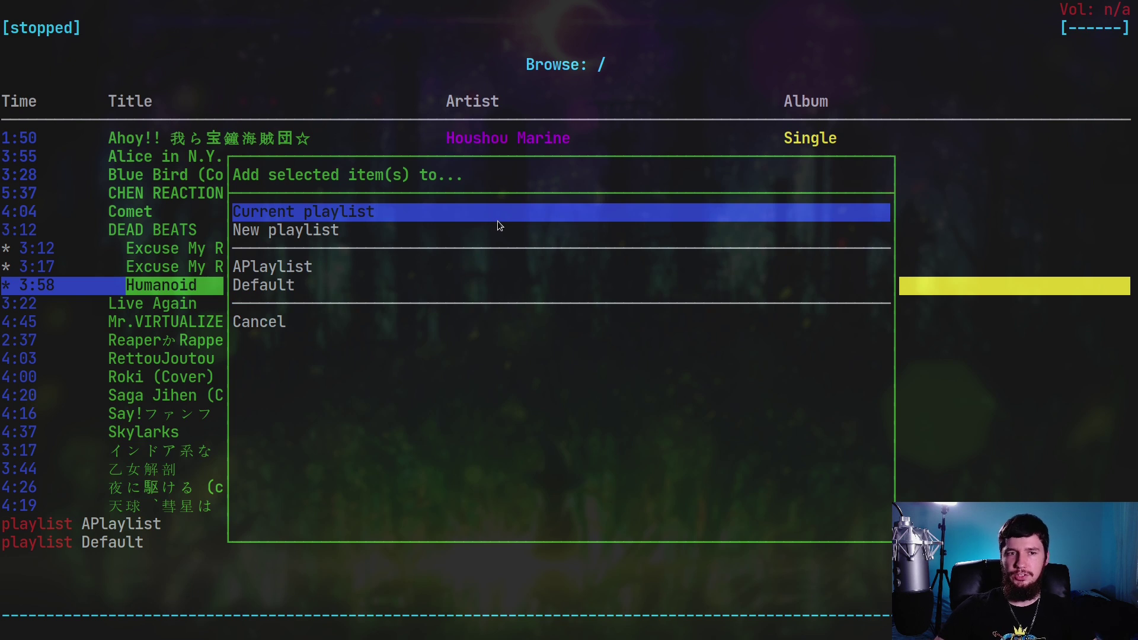
key(Down)
key(Down)
key(Down)
key(Up)
key(Up)
key(Up)
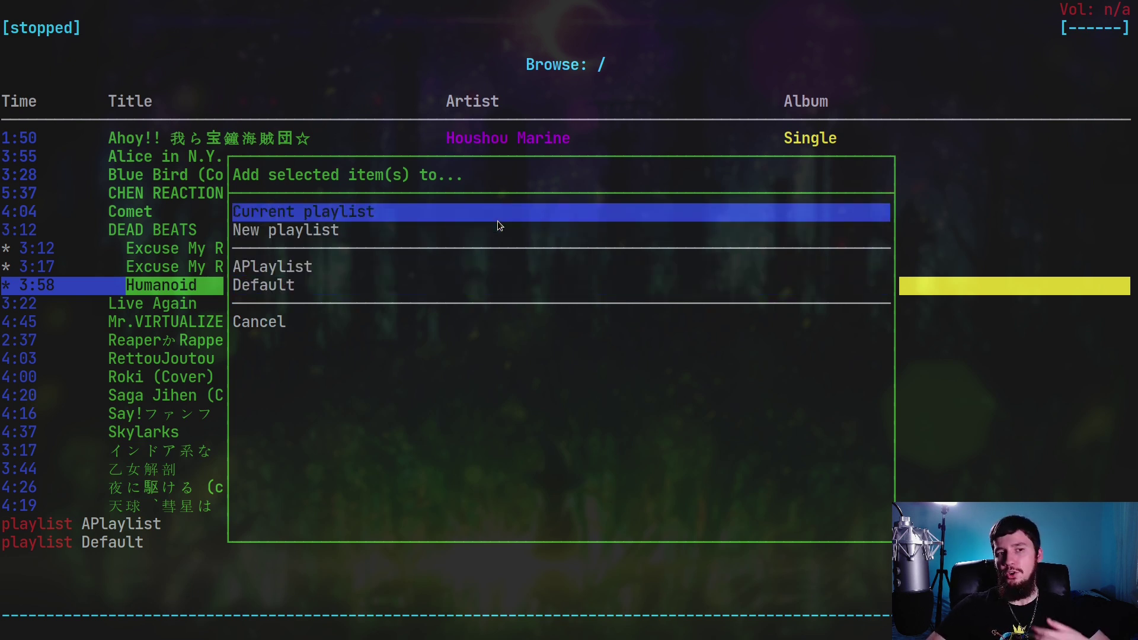
key(Down)
key(Down)
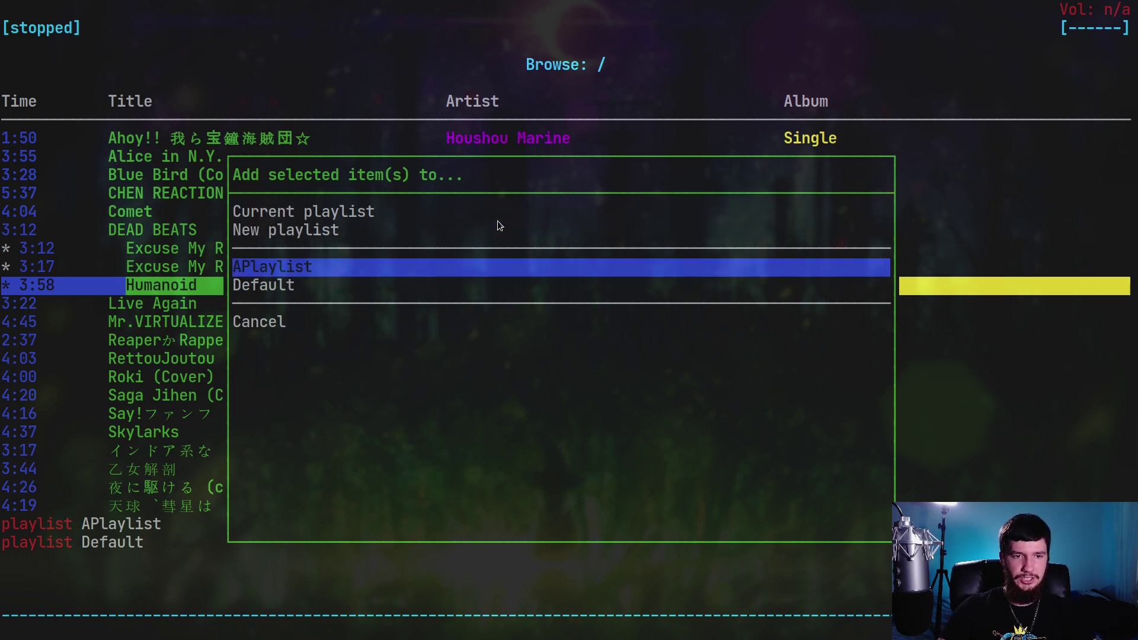
key(Return)
Step: Remove the four songs from Alice in N.Y. through Comet from APlaylist in the playlist editor
key(5)
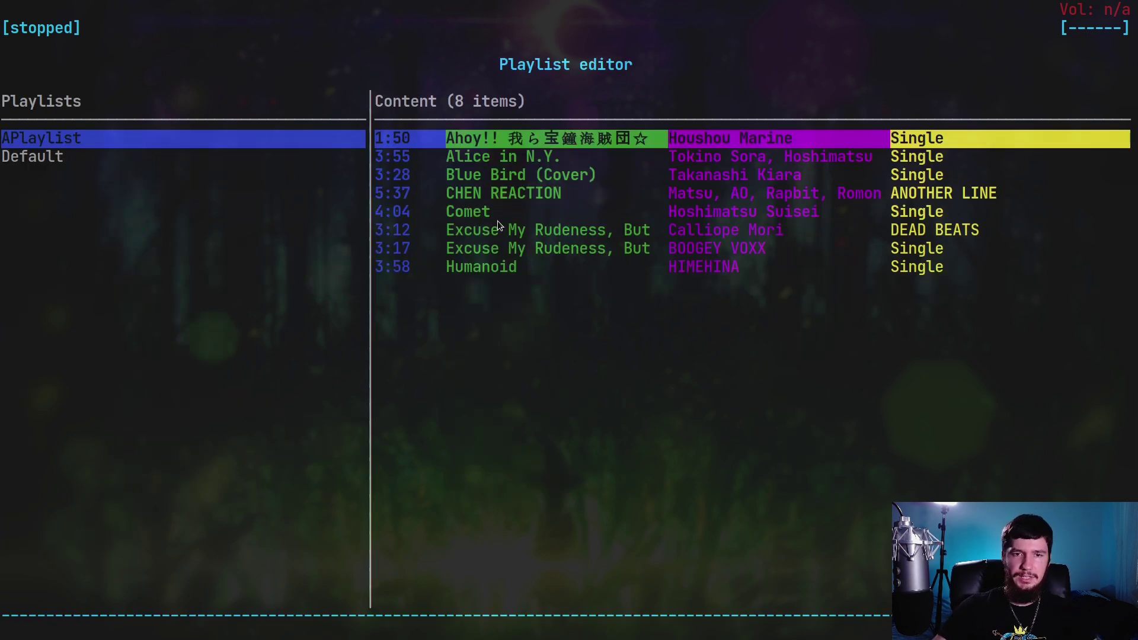
key(Left)
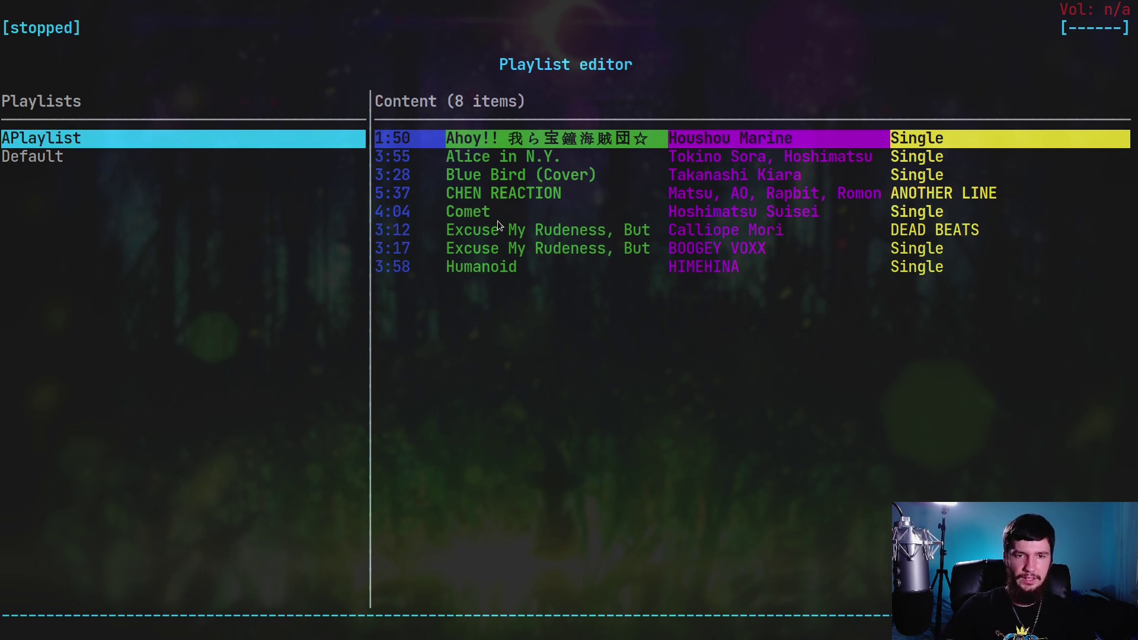
key(Down)
key(Up)
key(Down)
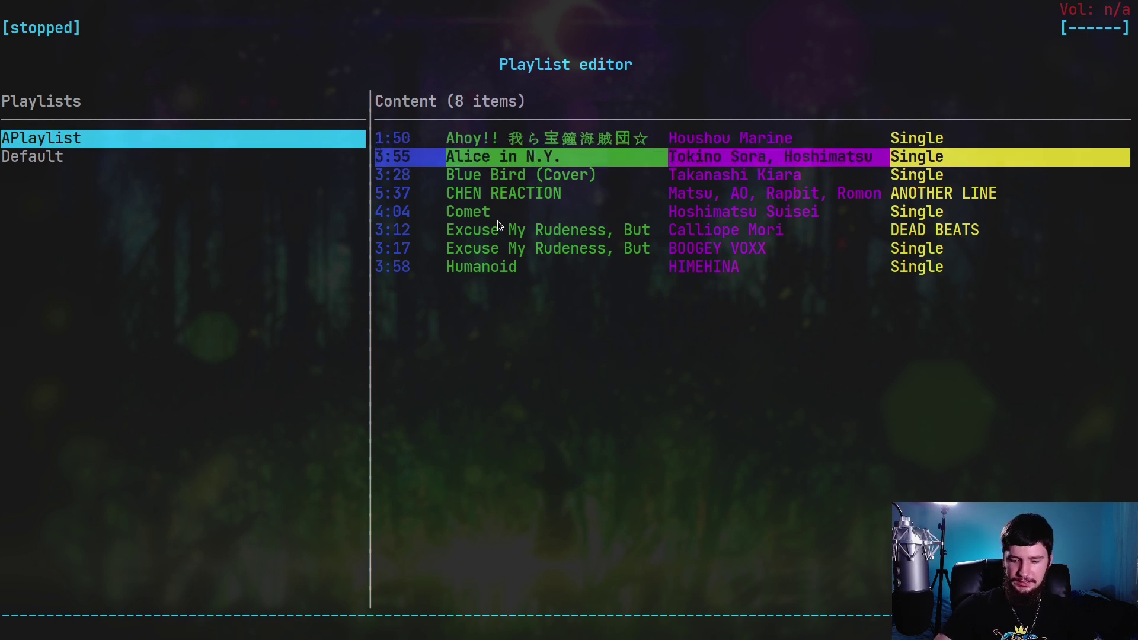
key(Insert)
key(Insert)
key(Insert)
key(Insert)
key(Up)
key(r)
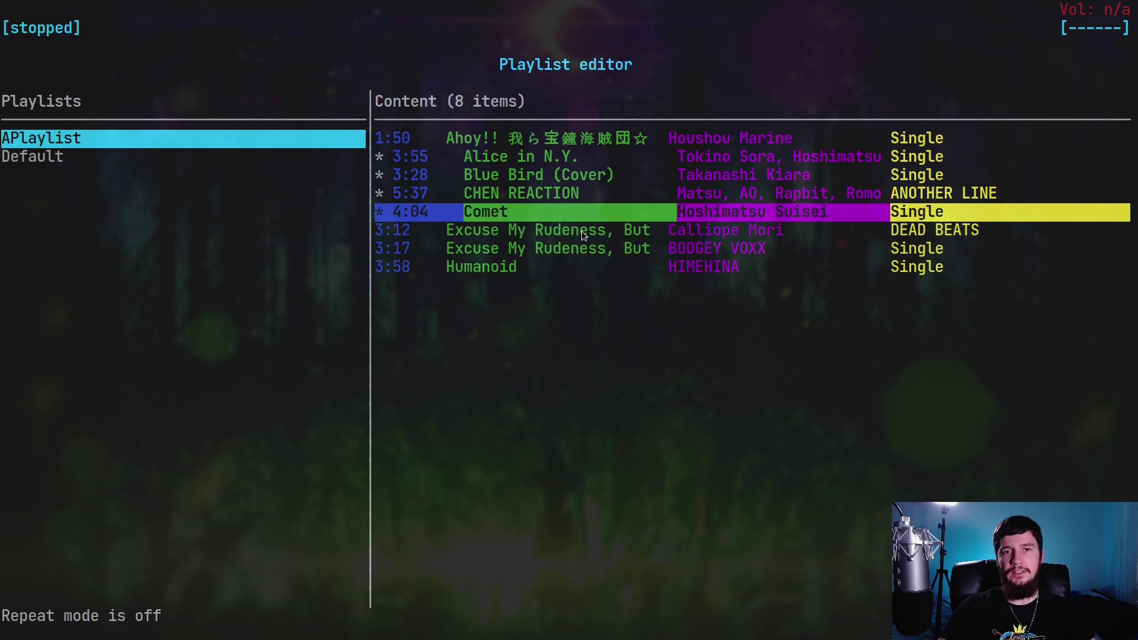
key(Delete)
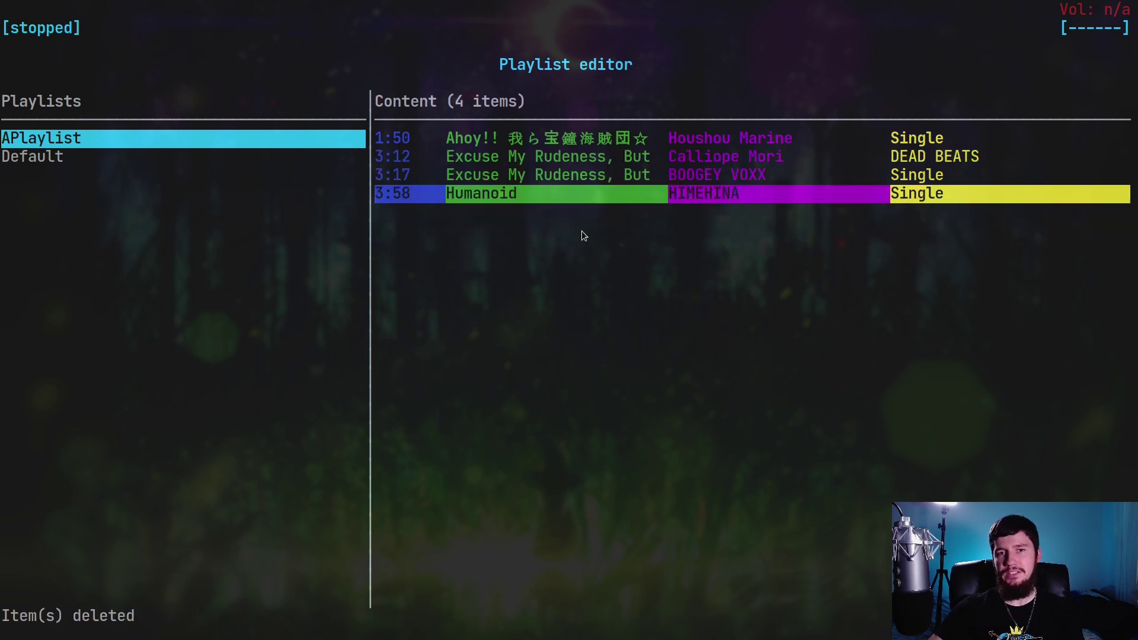
Step: Delete the whole saved playlist APlaylist in the playlist editor
key(Home)
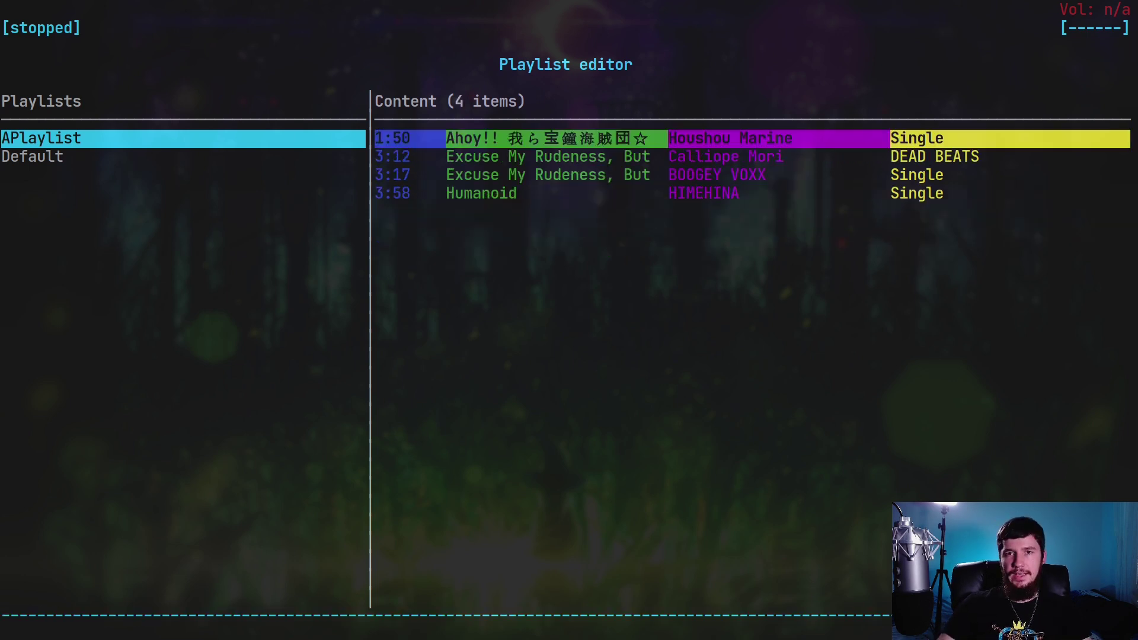
key(Left)
key(Down)
key(Up)
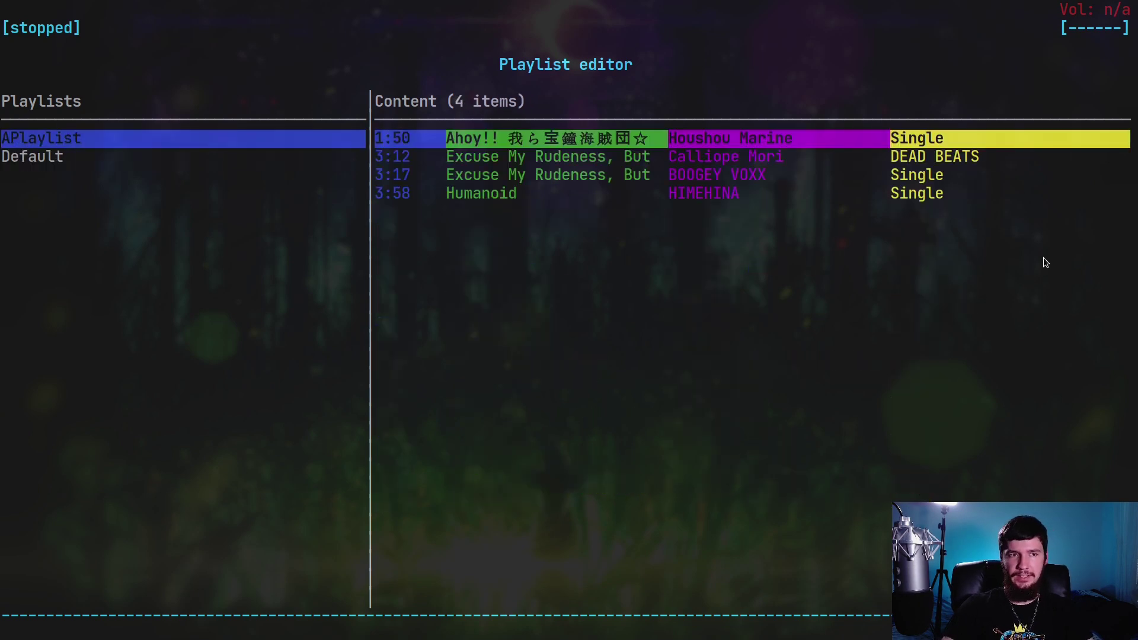
key(Delete)
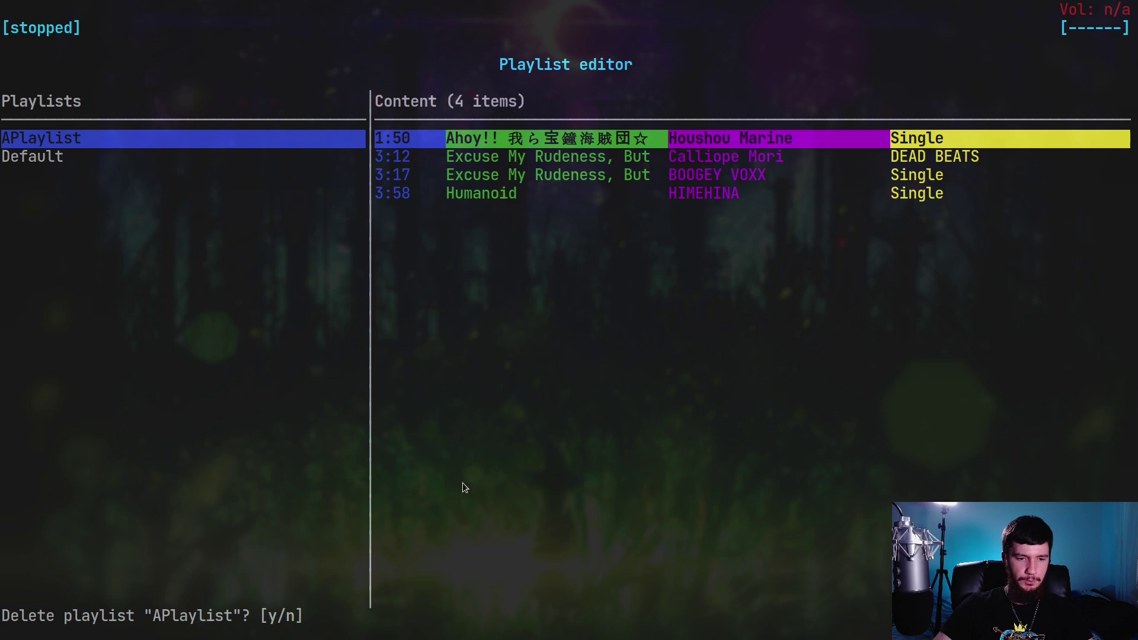
key(y)
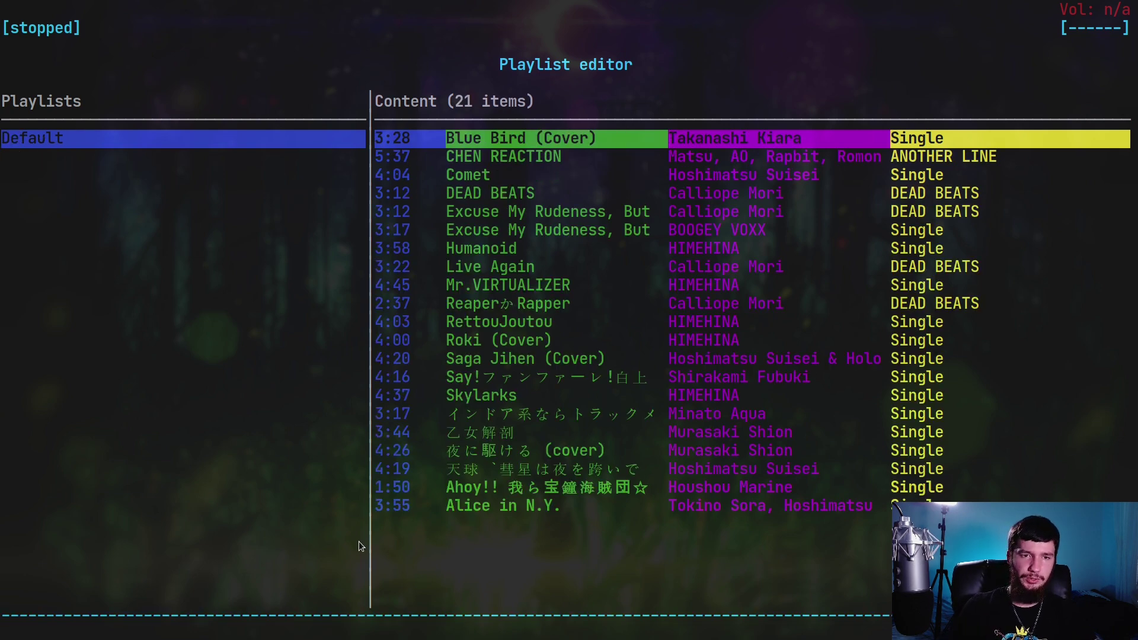
Step: Try to delete the Default playlist from the browse screen and return to the first song
key(2)
key(Delete)
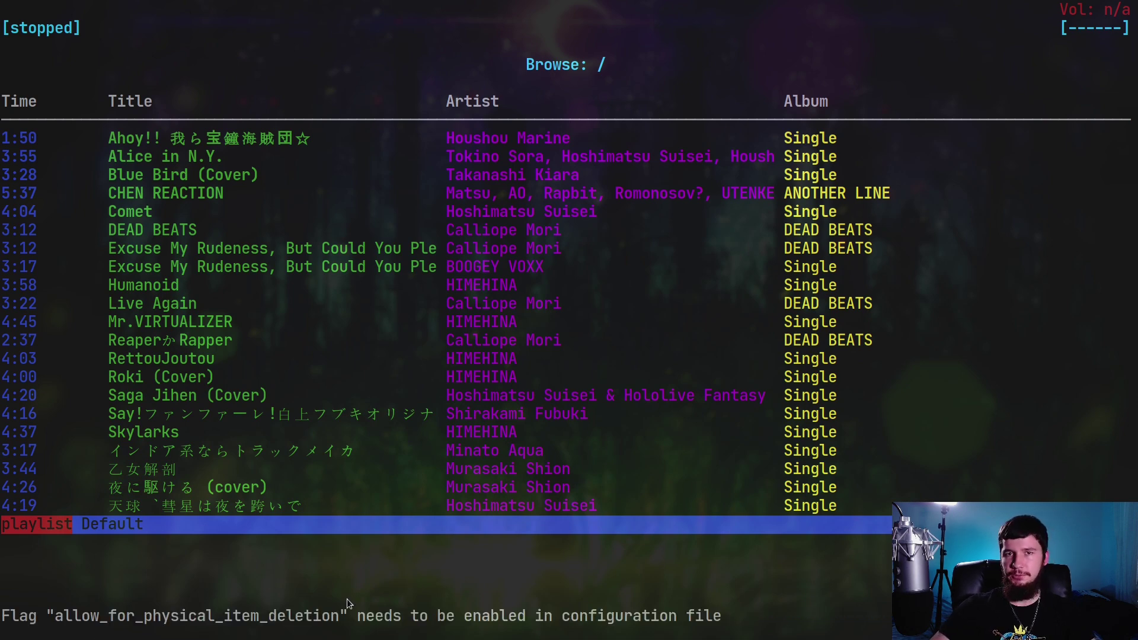
key(Home)
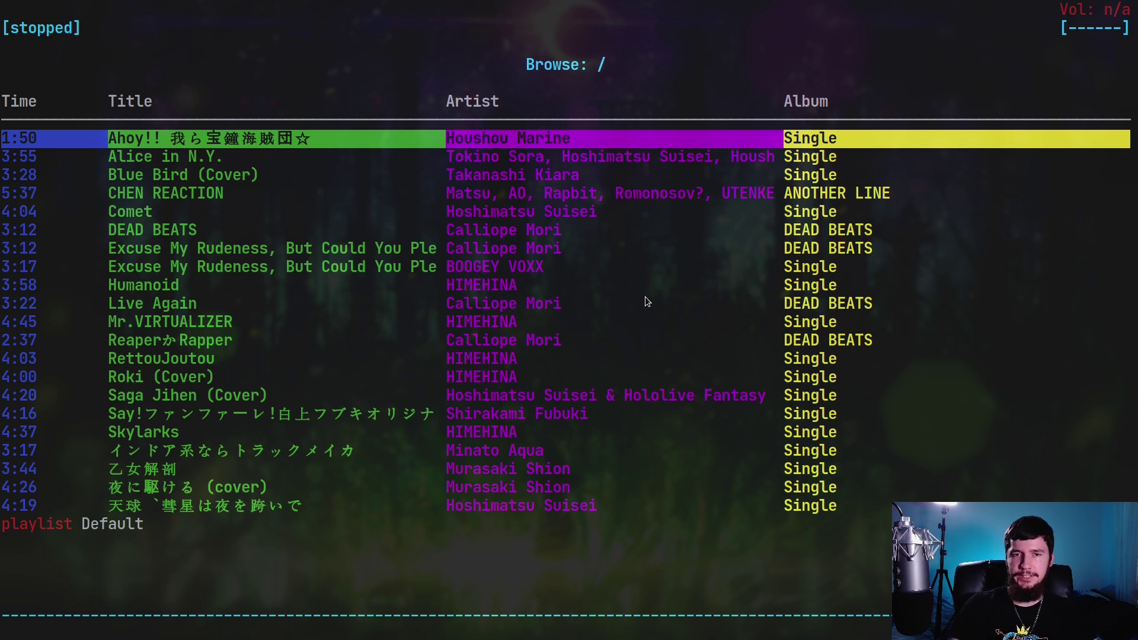
Step: Find the song matching "liv" in the browse screen with a forward search
key(slash)
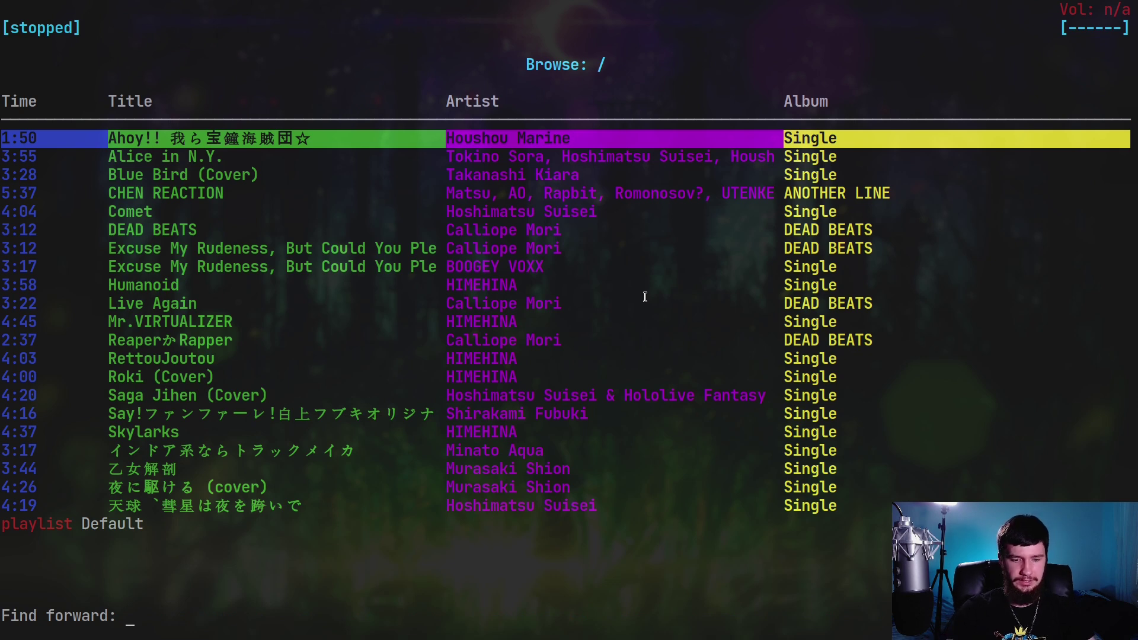
text(liv)
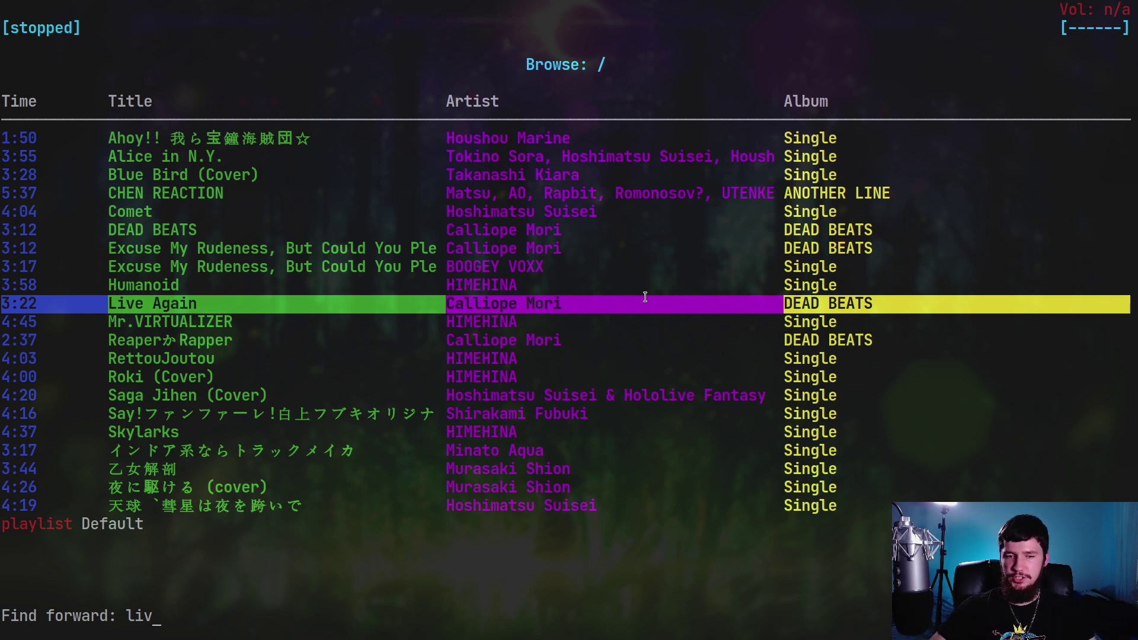
key(Return)
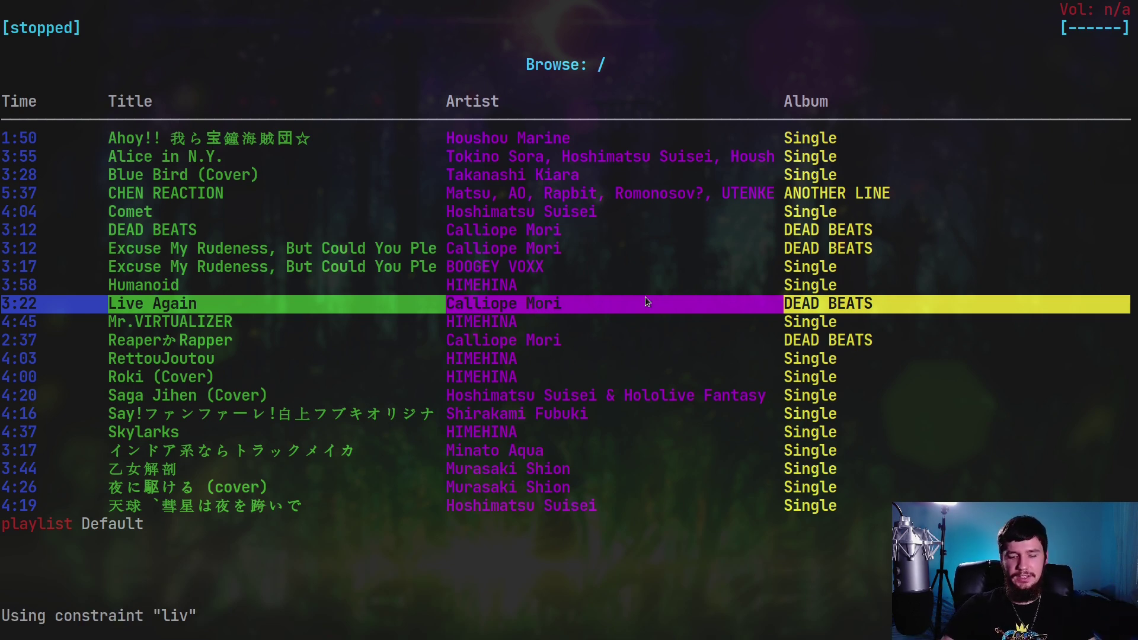
Step: Browse Calliope Mori's DEAD BEATS album and its songs in the media library, and mark the artist as selected
key(4)
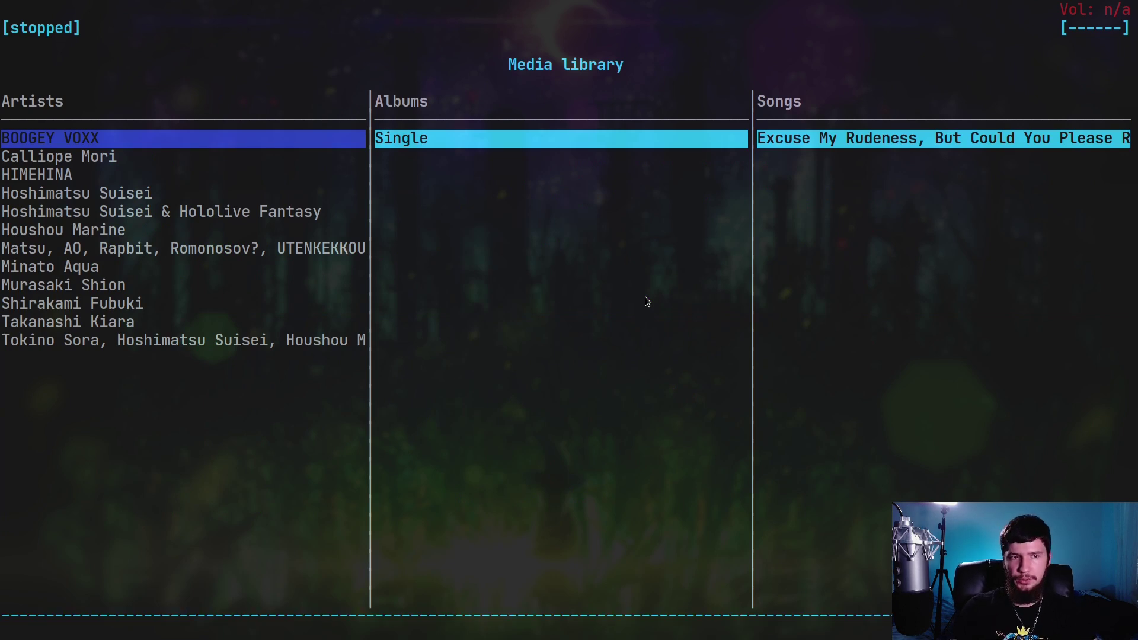
key(Down)
key(Down)
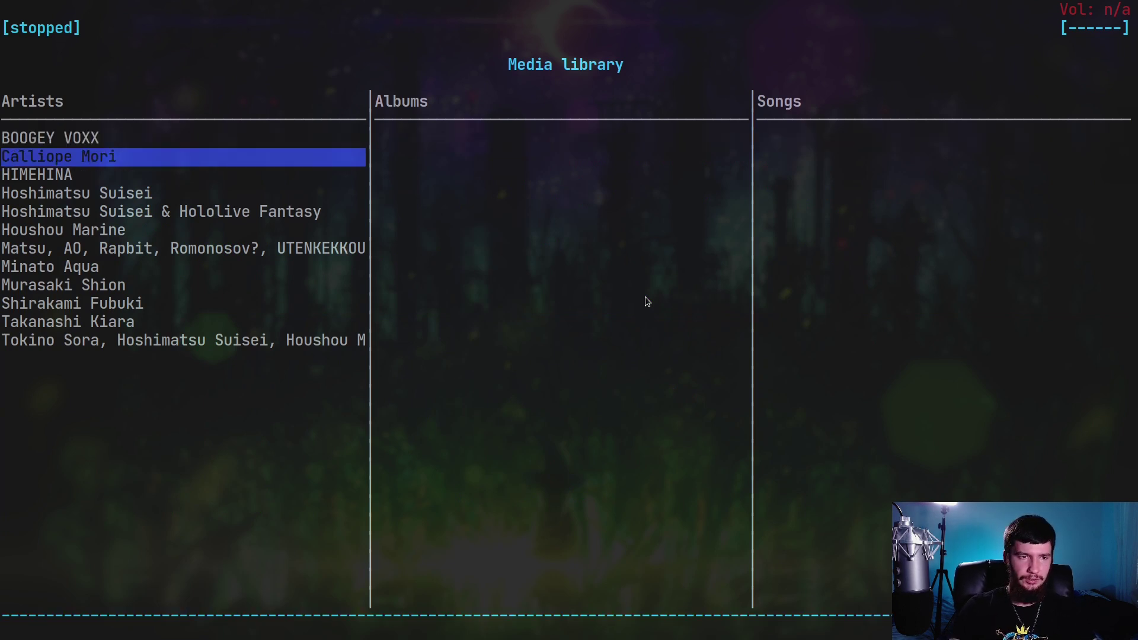
key(Up)
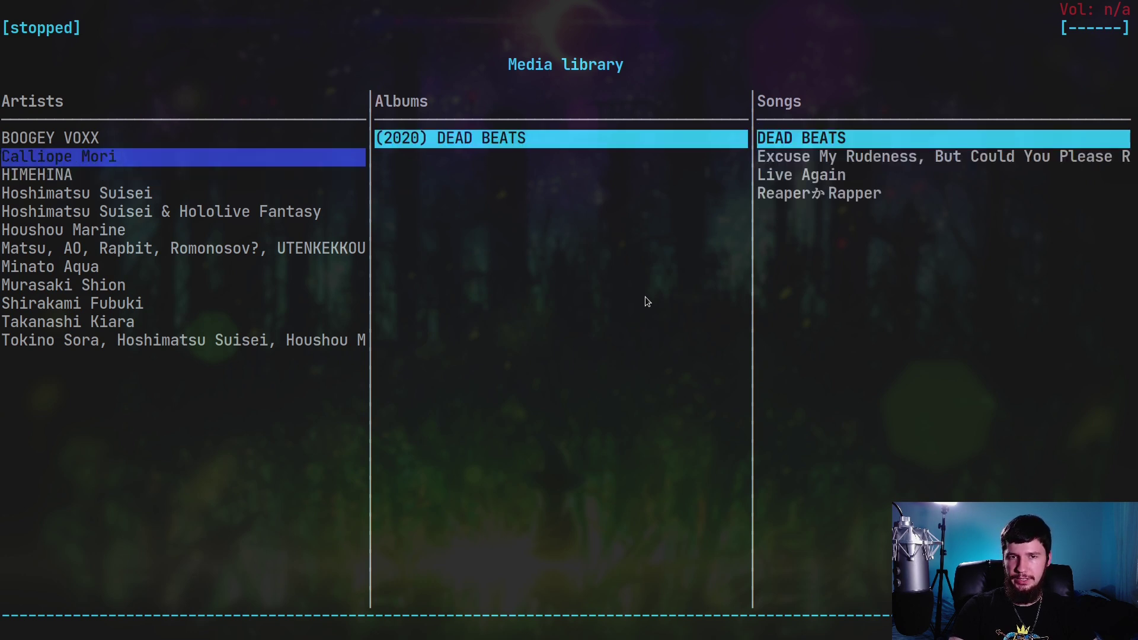
key(Left)
key(Right)
key(Left)
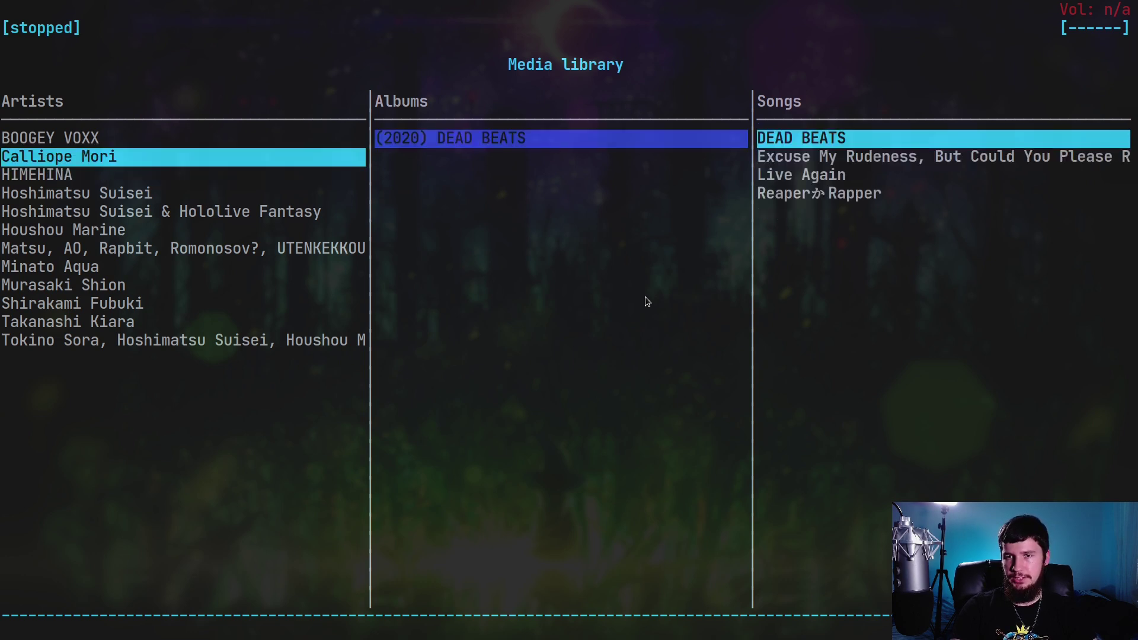
key(Right)
key(Left)
key(Right)
key(Down)
key(Down)
key(Down)
key(Up)
key(Up)
key(Up)
key(Left)
key(Left)
key(Right)
key(Left)
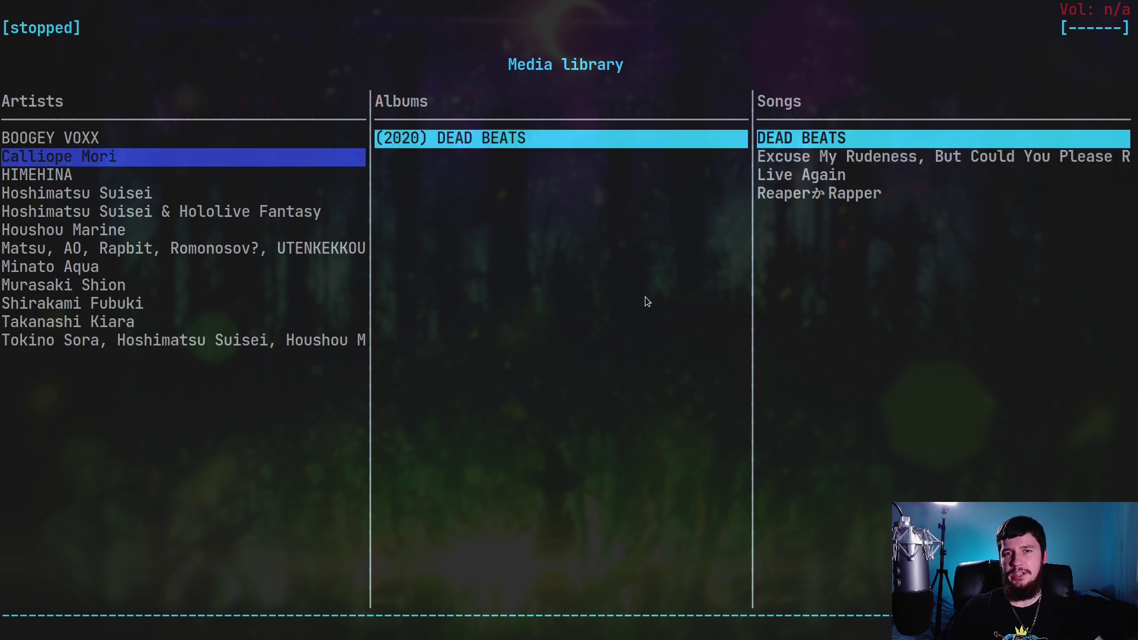
key(space)
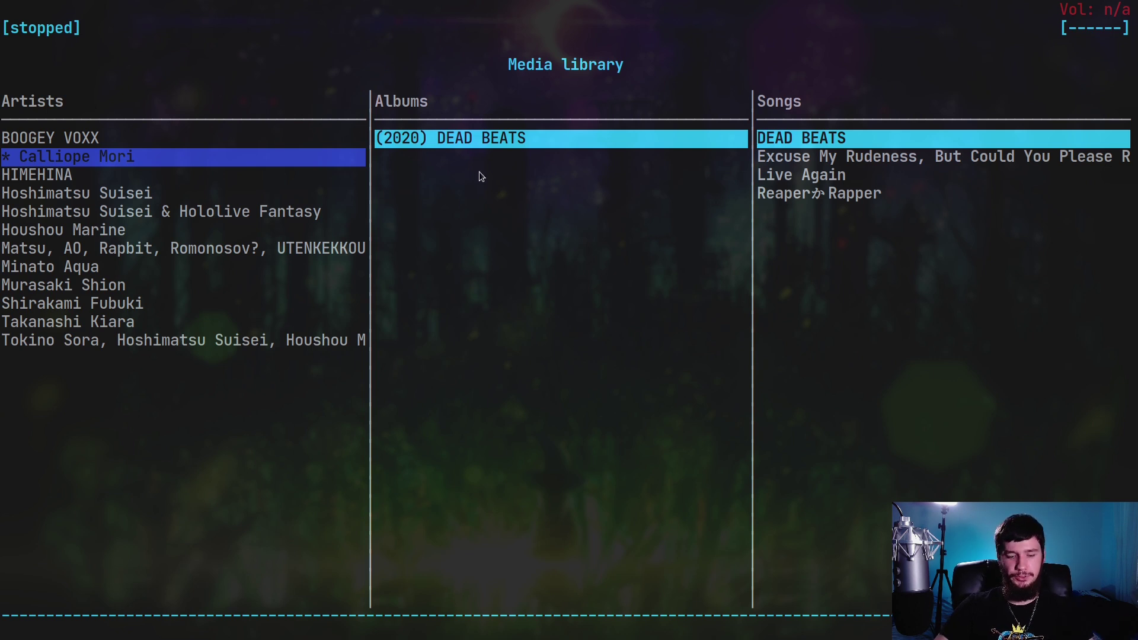
Step: Set the Artist criterion to "Calli" in the search engine
key(3)
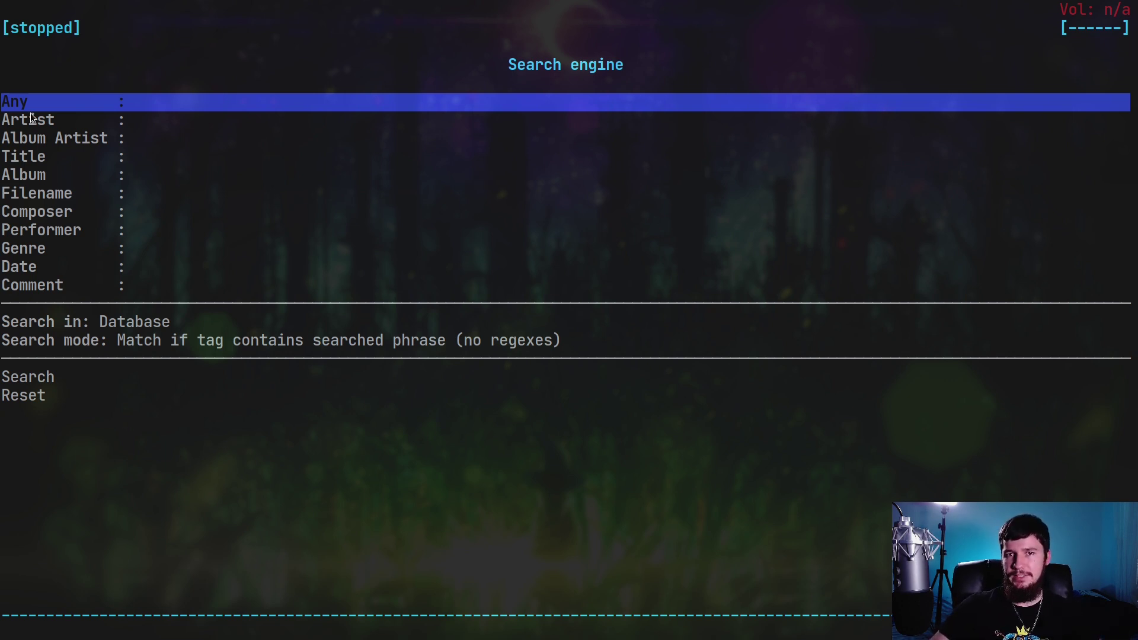
key(Down)
key(Down)
key(Down)
key(Up)
key(Up)
key(Up)
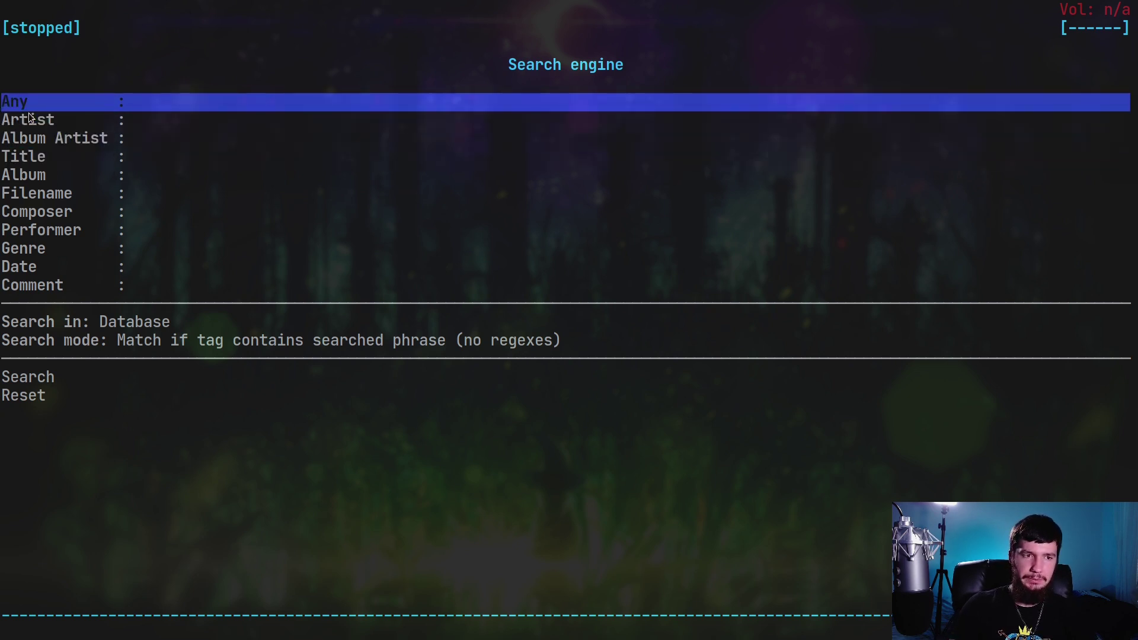
key(Down)
key(Down)
key(Down)
key(Up)
key(Up)
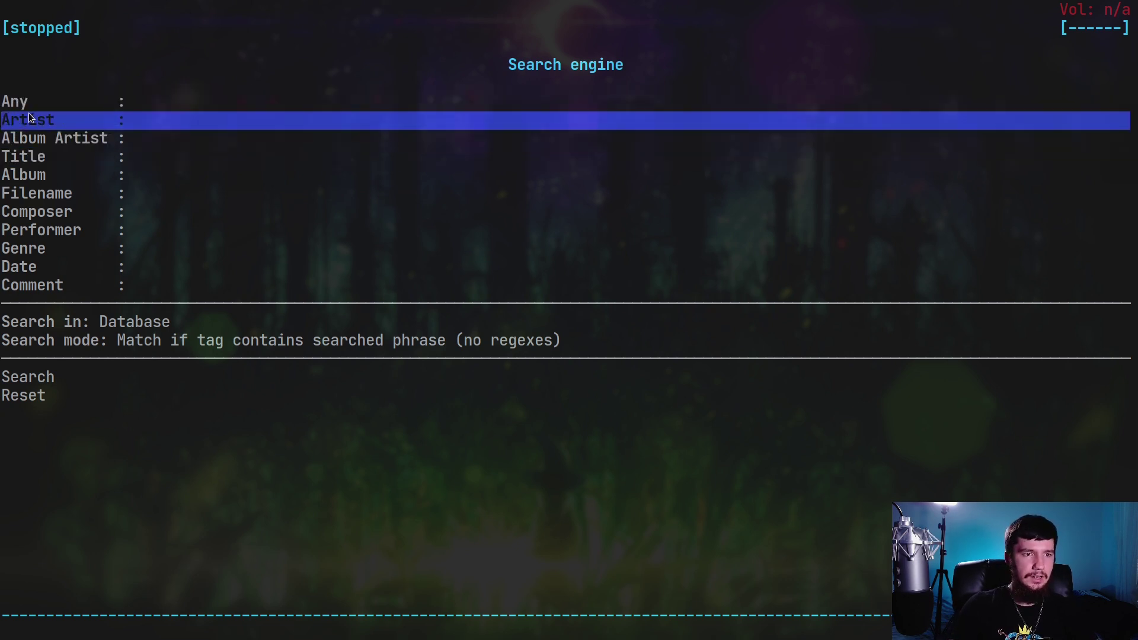
key(Return)
text(Calli)
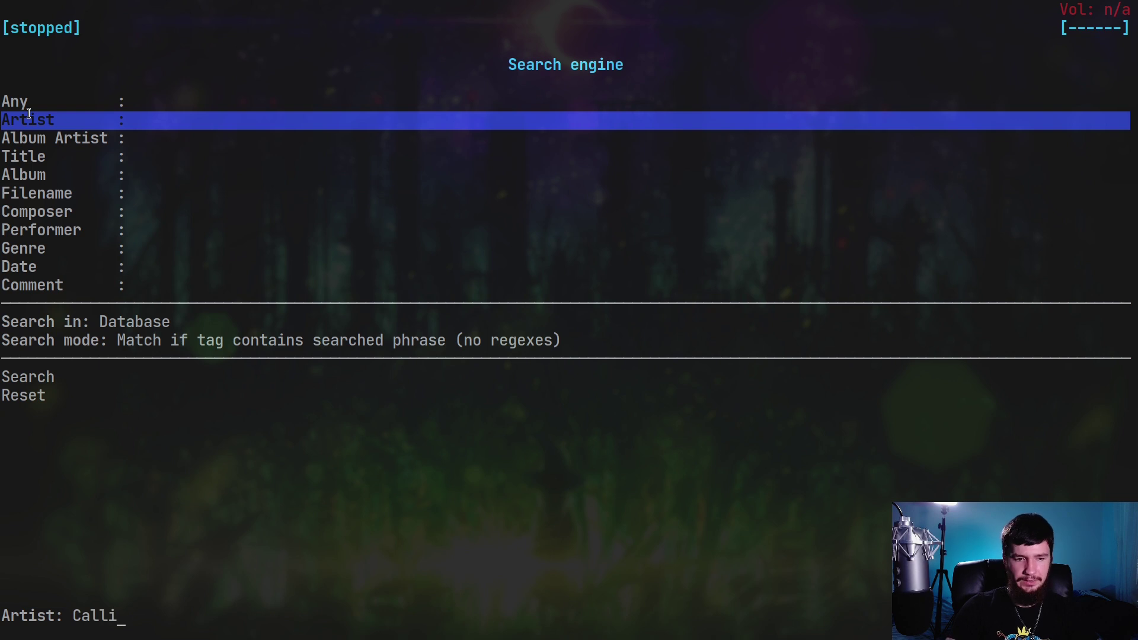
key(Return)
Step: Run the database search with the entered artist criterion
key(Down)
key(Down)
key(Down)
key(Down)
key(Down)
key(Down)
key(Down)
key(Down)
key(Down)
key(Down)
key(Down)
key(Down)
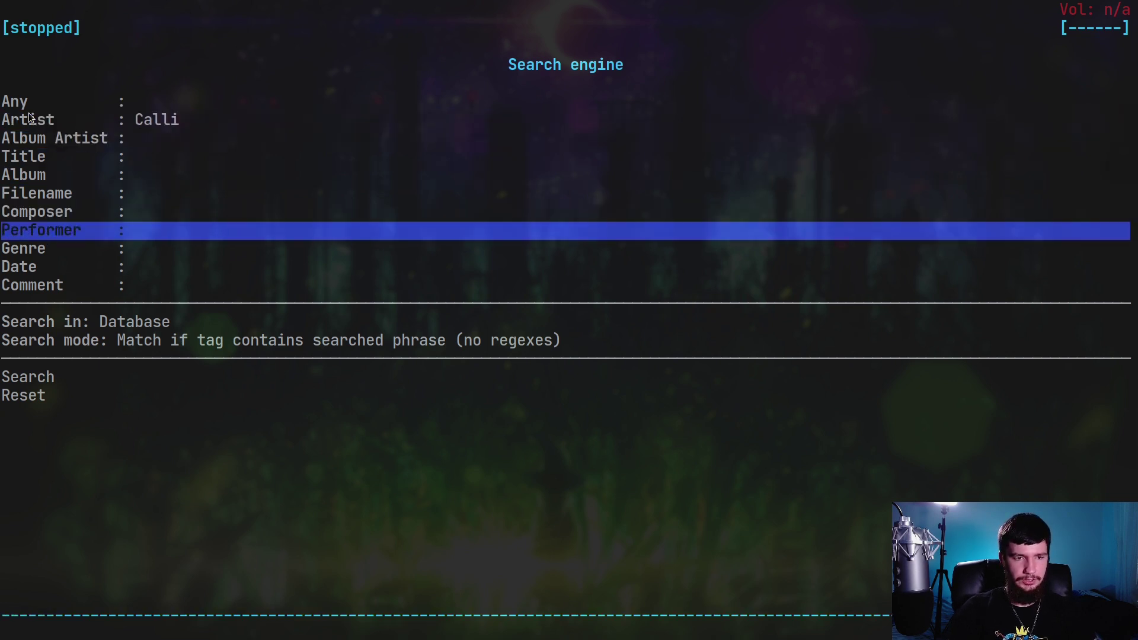
key(Return)
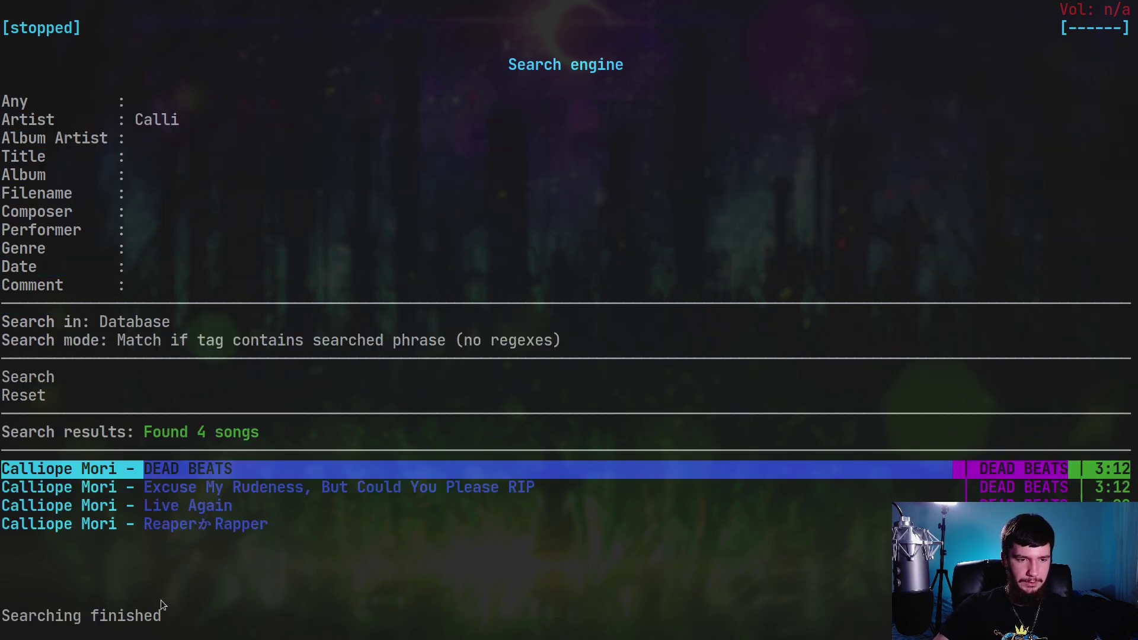
Step: Mark "Excuse My Rudeness, But Could You Please RIP", "Live Again" and "ReaperかRapper" in the search results and add them to the current playlist
key(Down)
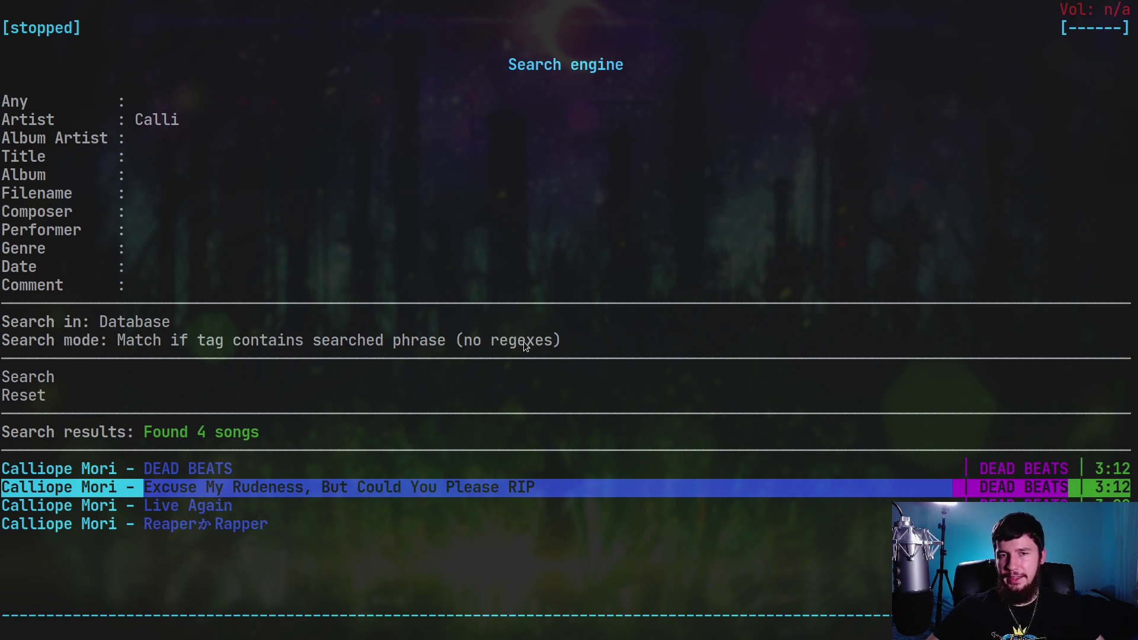
key(Down)
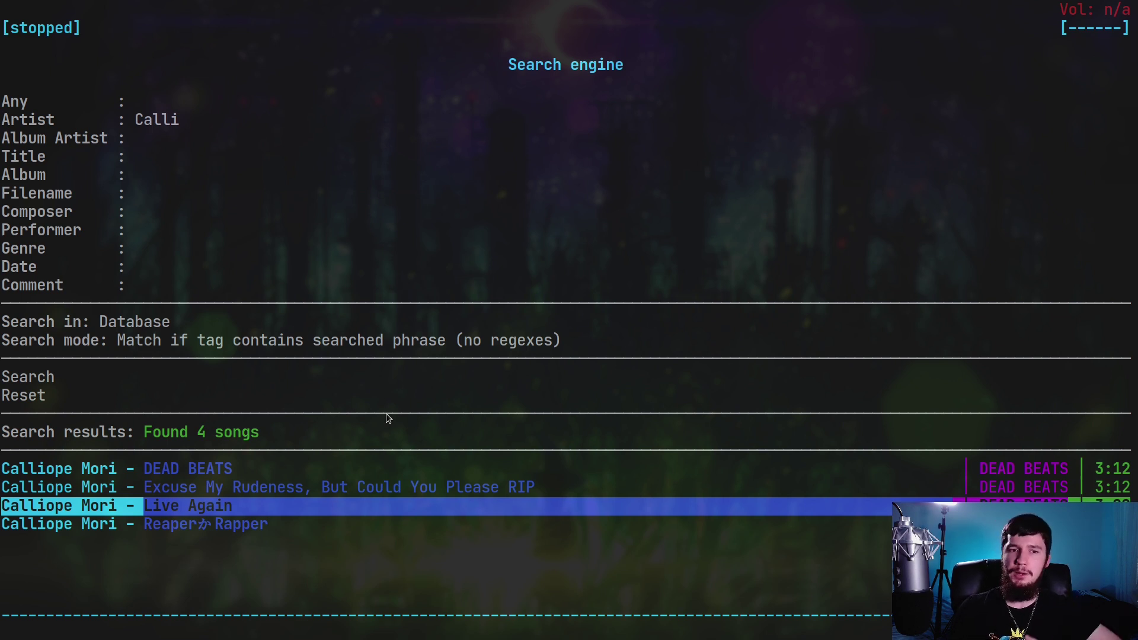
key(Up)
key(space)
key(space)
key(space)
key(Up)
key(Up)
key(Up)
key(Up)
key(Down)
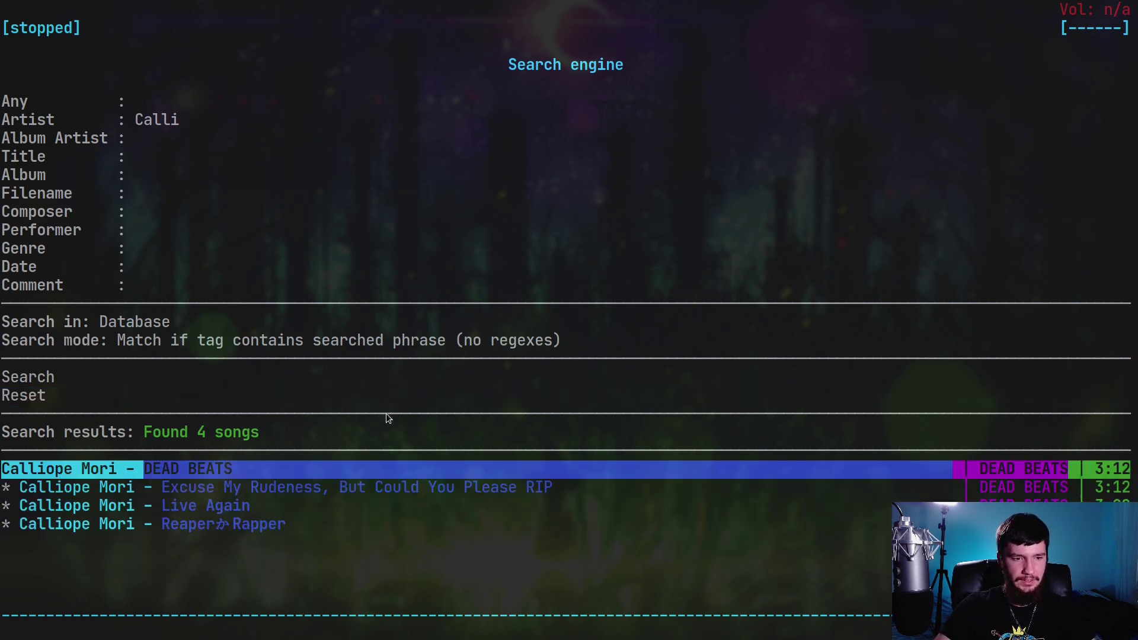
key(shift+a)
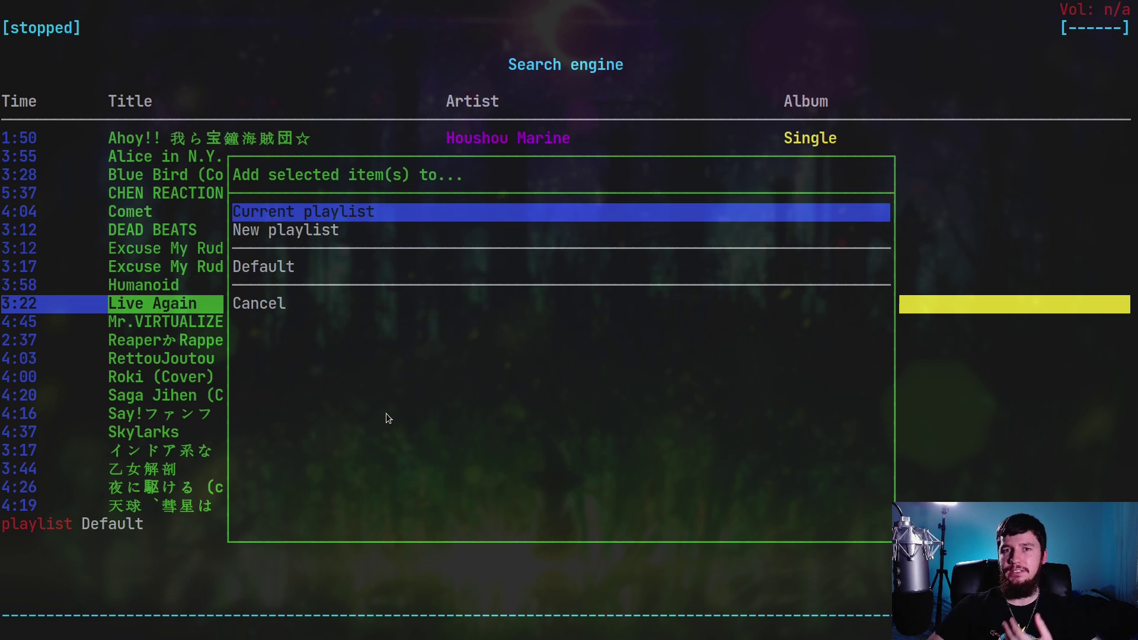
key(Return)
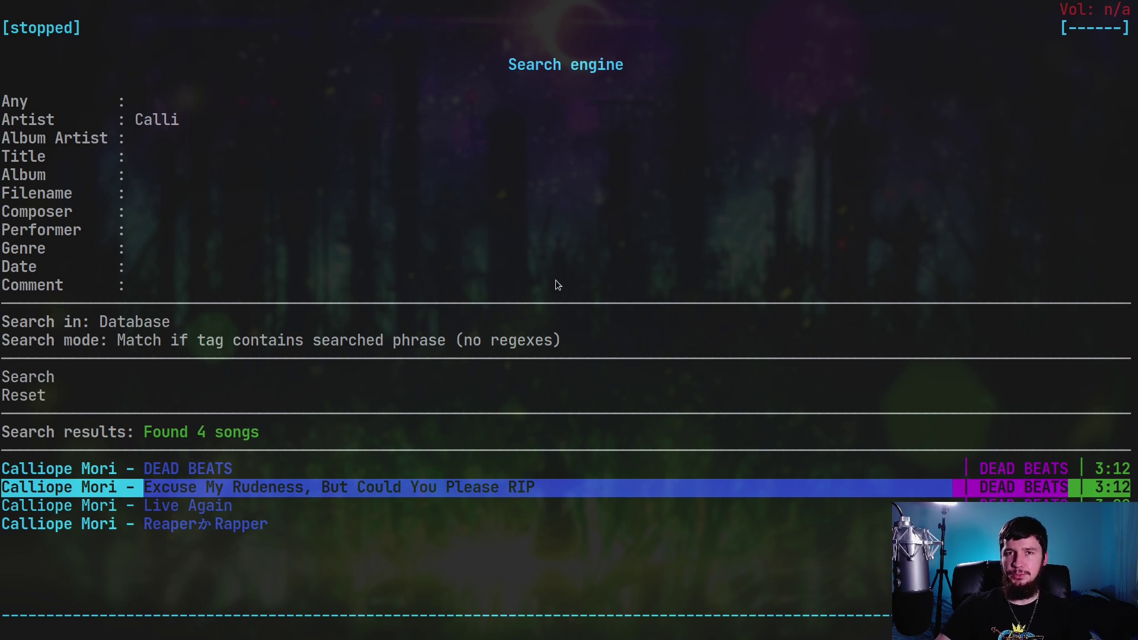
Step: Open the tag editor and examine the songs' values for the tag types from Title through Disc
key(7)
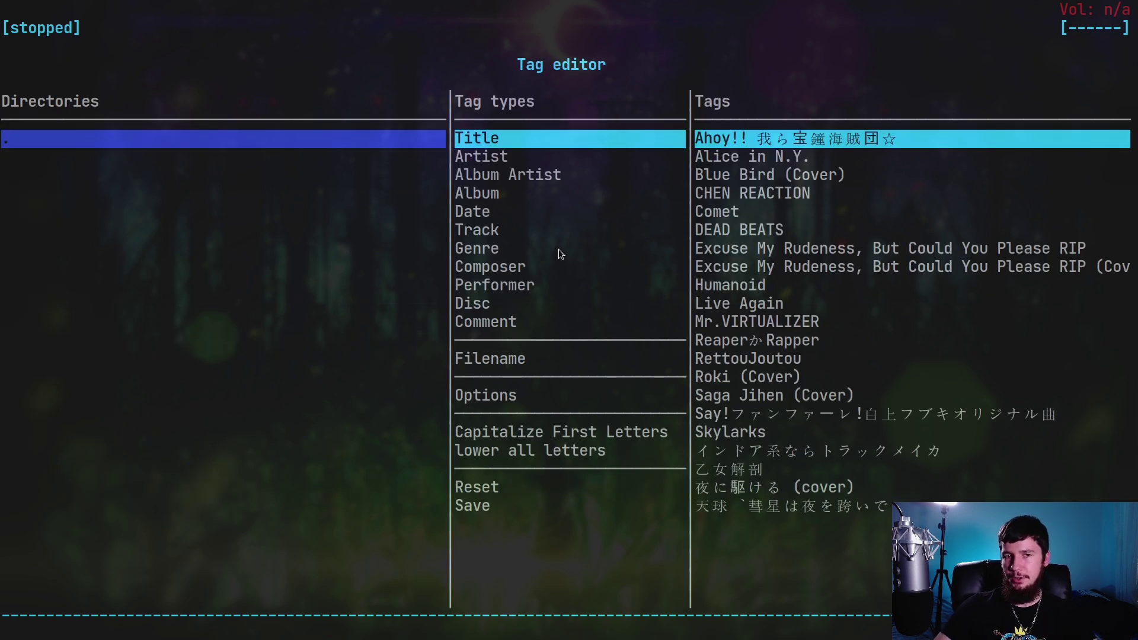
key(Left)
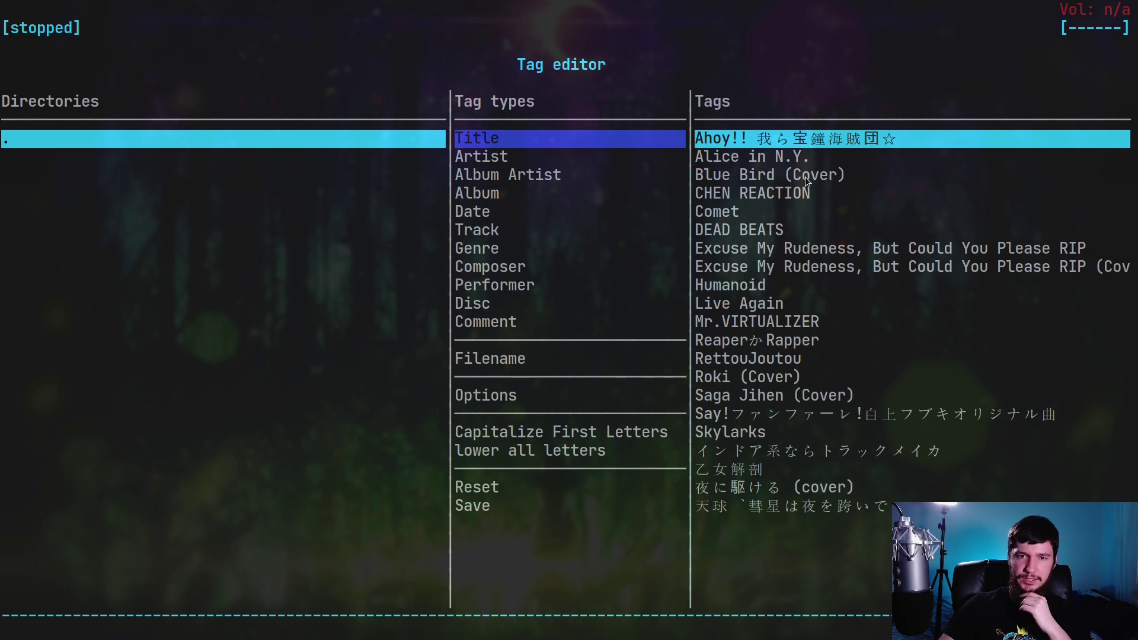
key(Down)
key(Up)
key(Down)
key(Down)
key(Down)
key(Down)
key(Down)
key(Down)
key(Down)
key(Down)
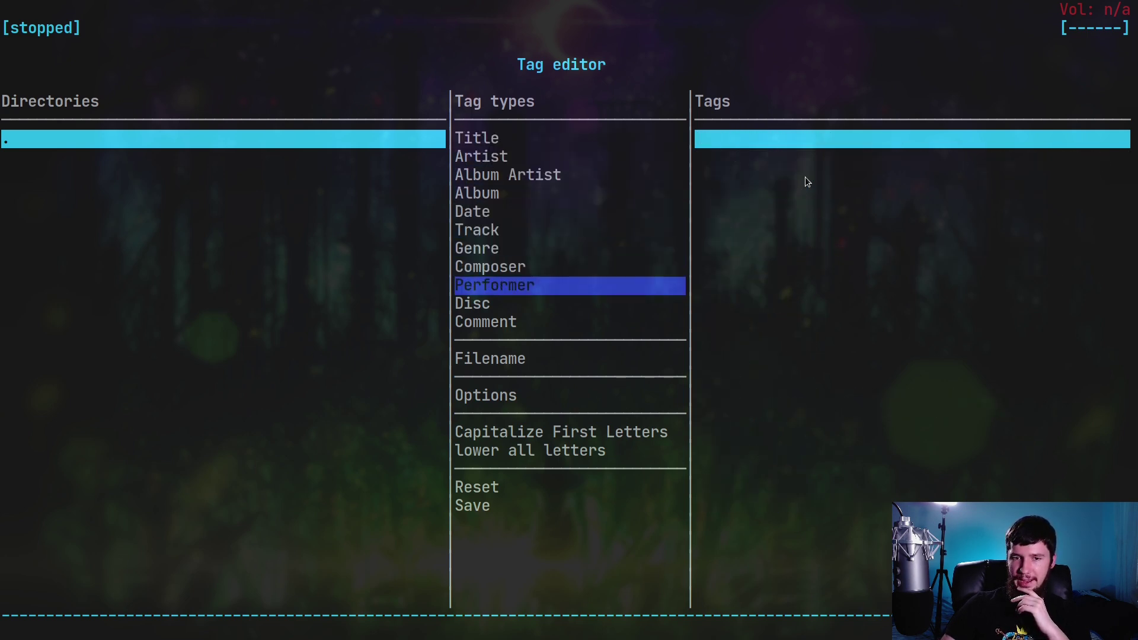
key(Down)
key(Up)
key(Up)
key(Up)
key(Up)
key(Up)
key(Up)
key(Up)
key(Up)
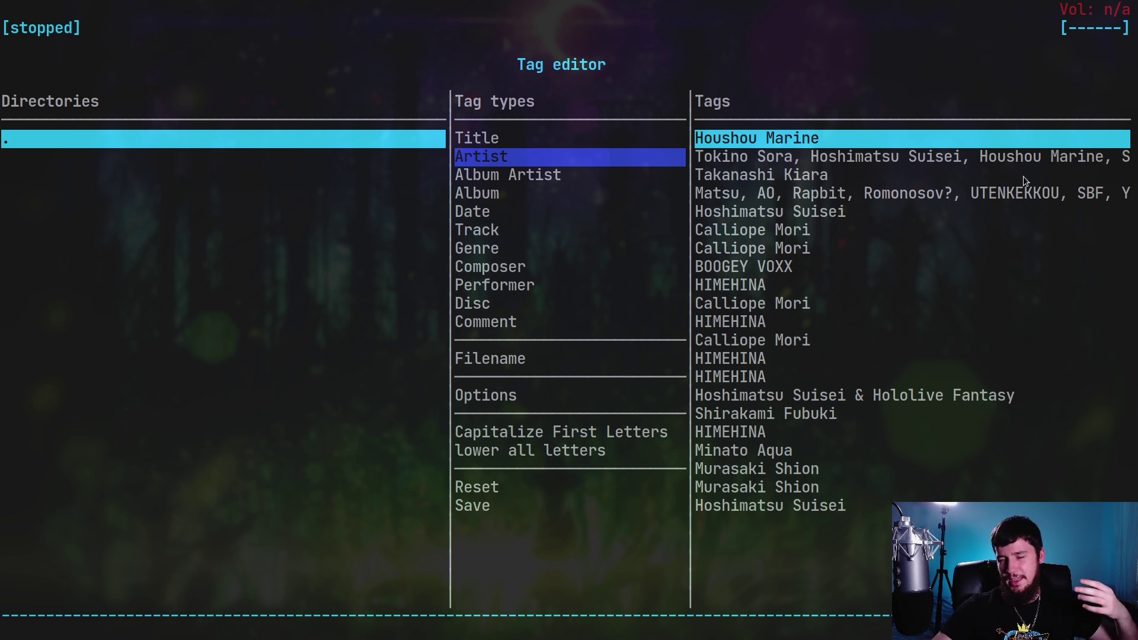
key(Up)
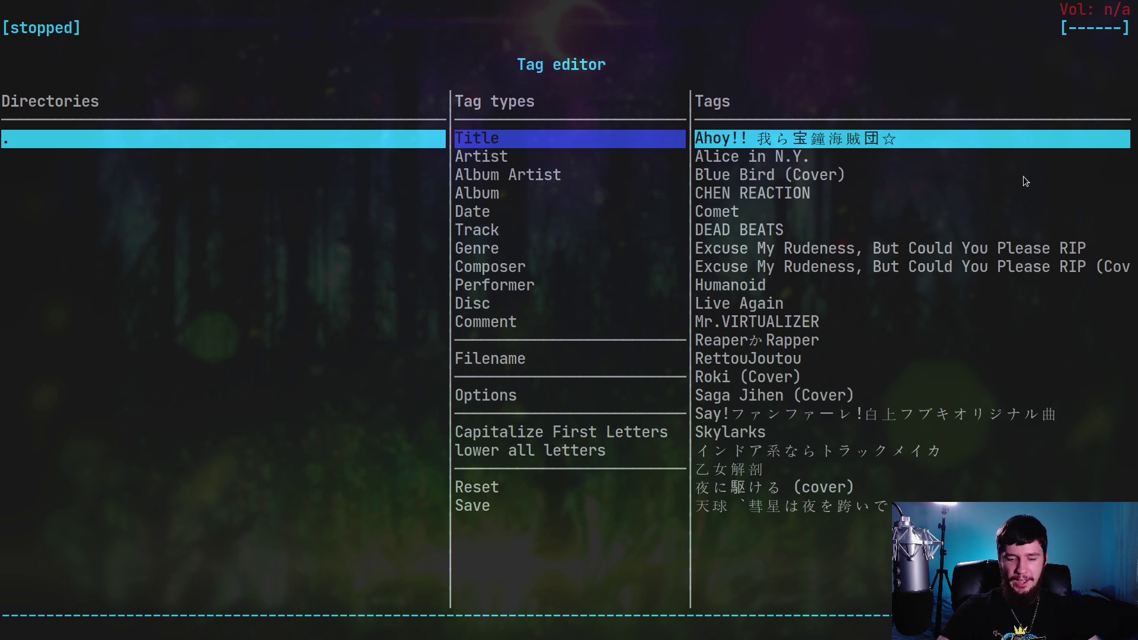
Step: View the song info of "Blue Bird (Cover)" from the tag editor and return to the tag list
key(Right)
key(Down)
key(Down)
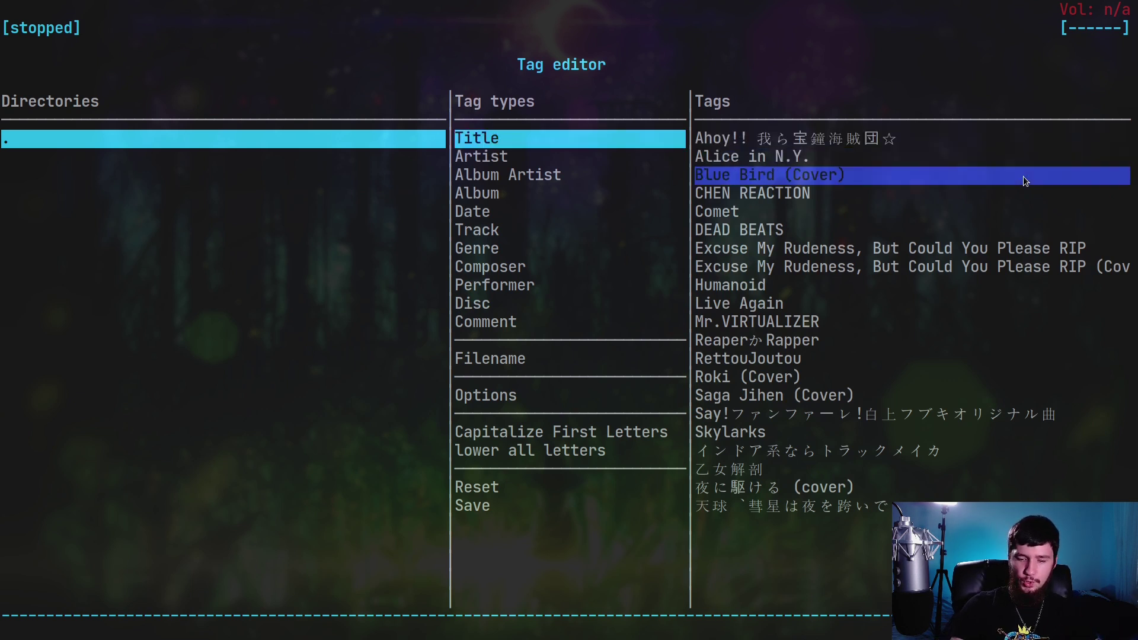
key(i)
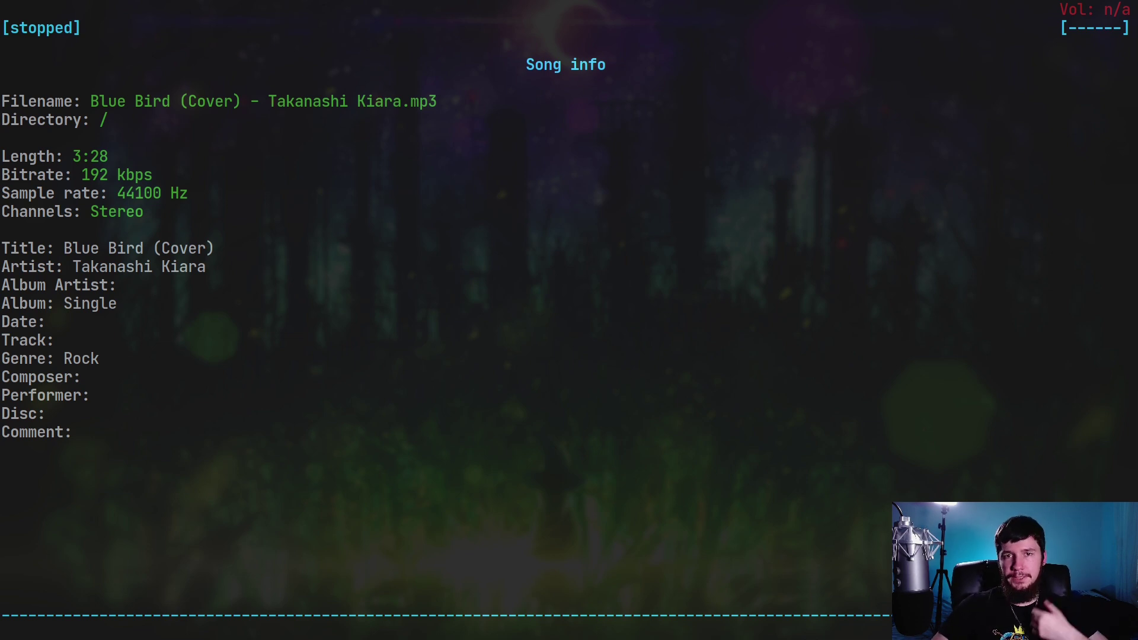
key(i)
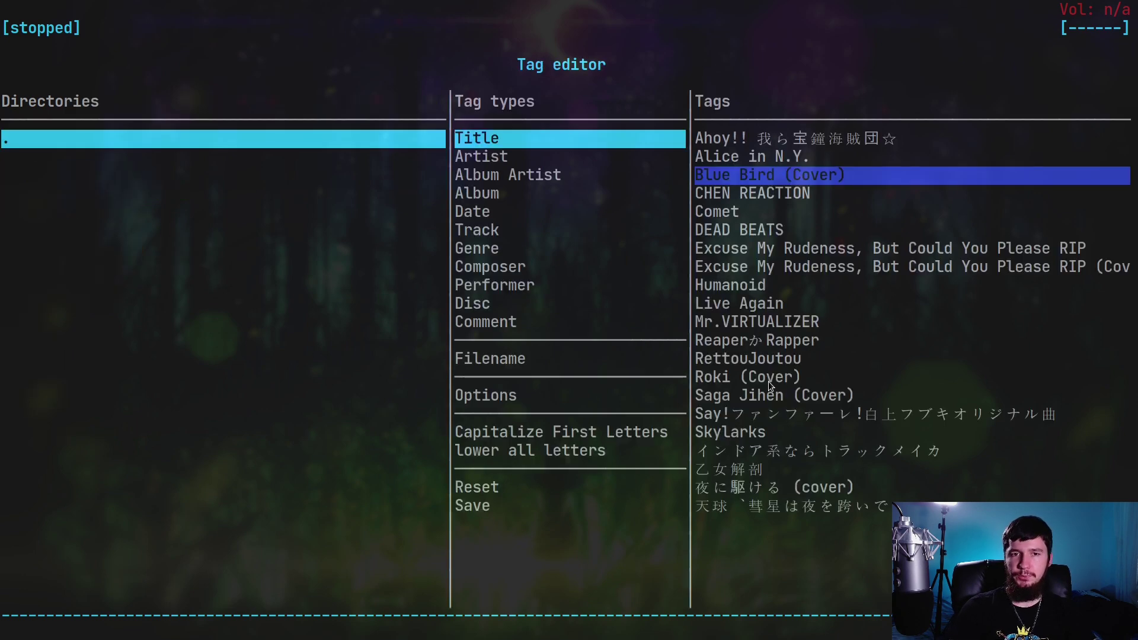
Step: Set the Title tag of "Blue Bird (Cover)" to "Blue Bird" in the tag editor
key(Down)
key(Up)
key(Up)
key(Up)
key(Down)
key(Down)
key(Down)
key(Up)
key(Return)
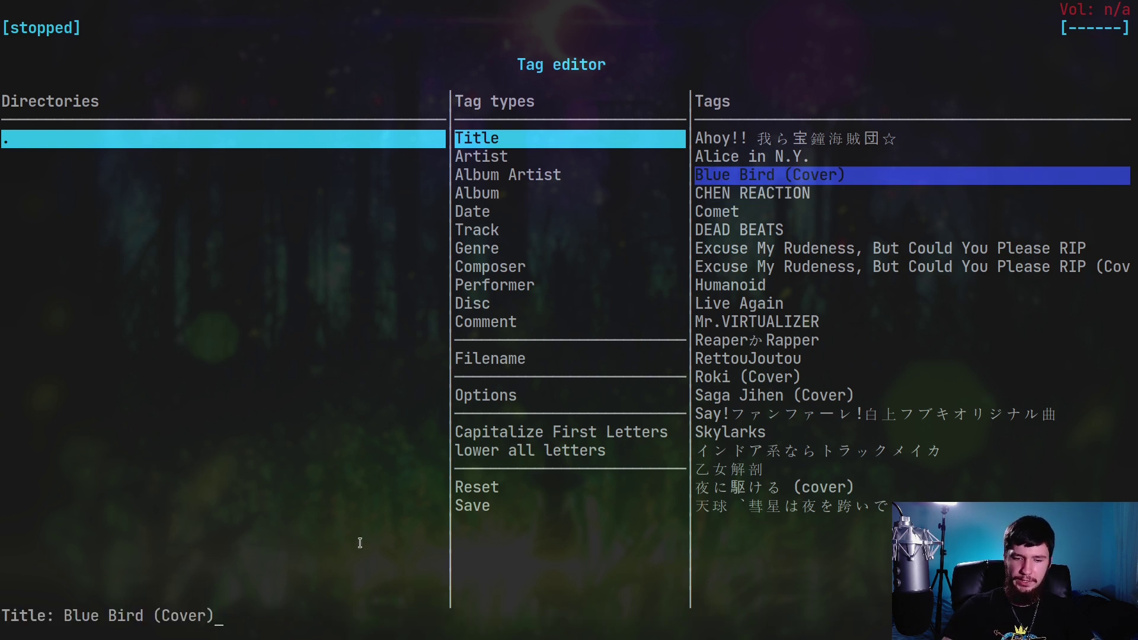
key(BackSpace)
key(BackSpace)
key(BackSpace)
key(BackSpace)
key(BackSpace)
key(BackSpace)
key(BackSpace)
key(BackSpace)
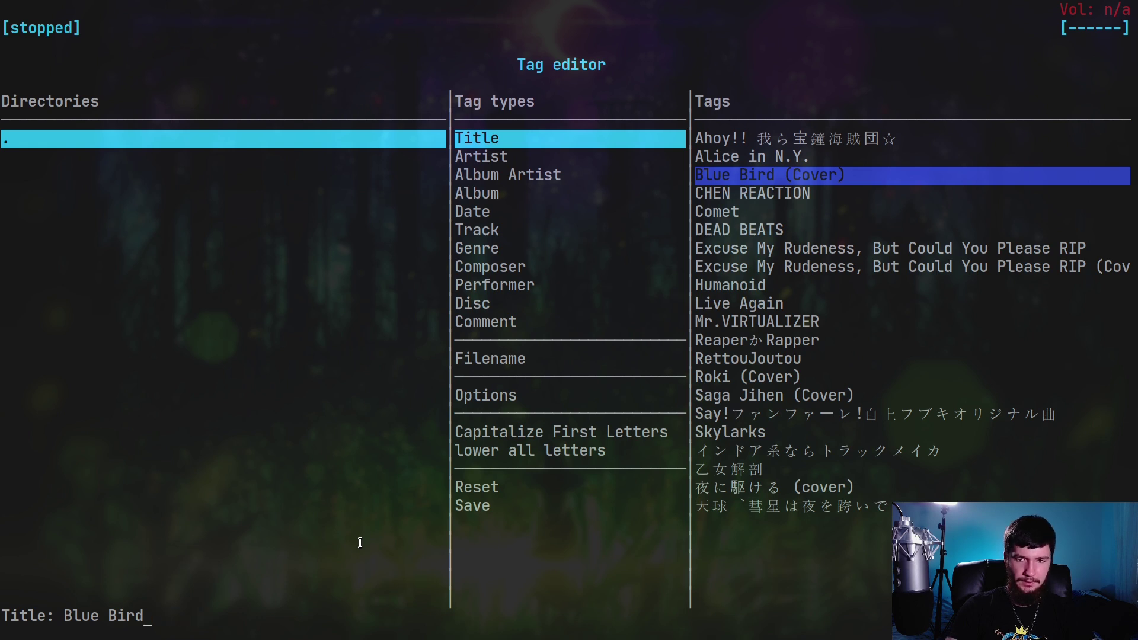
key(Return)
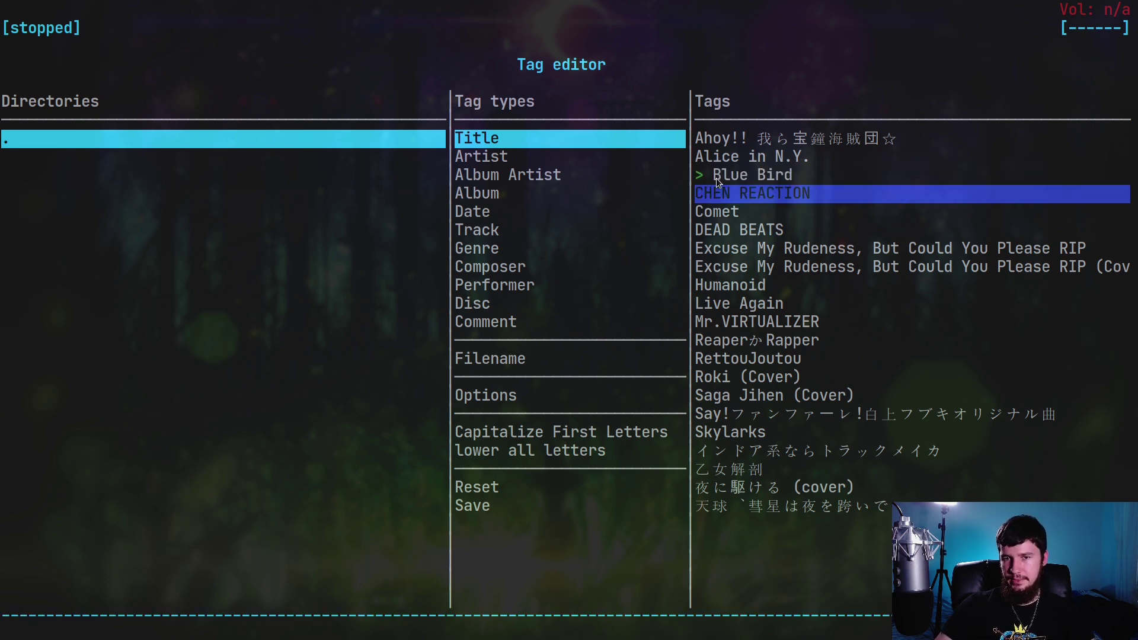
Step: Set the Artist tag of the Blue Bird song to "Takanashi"
key(Left)
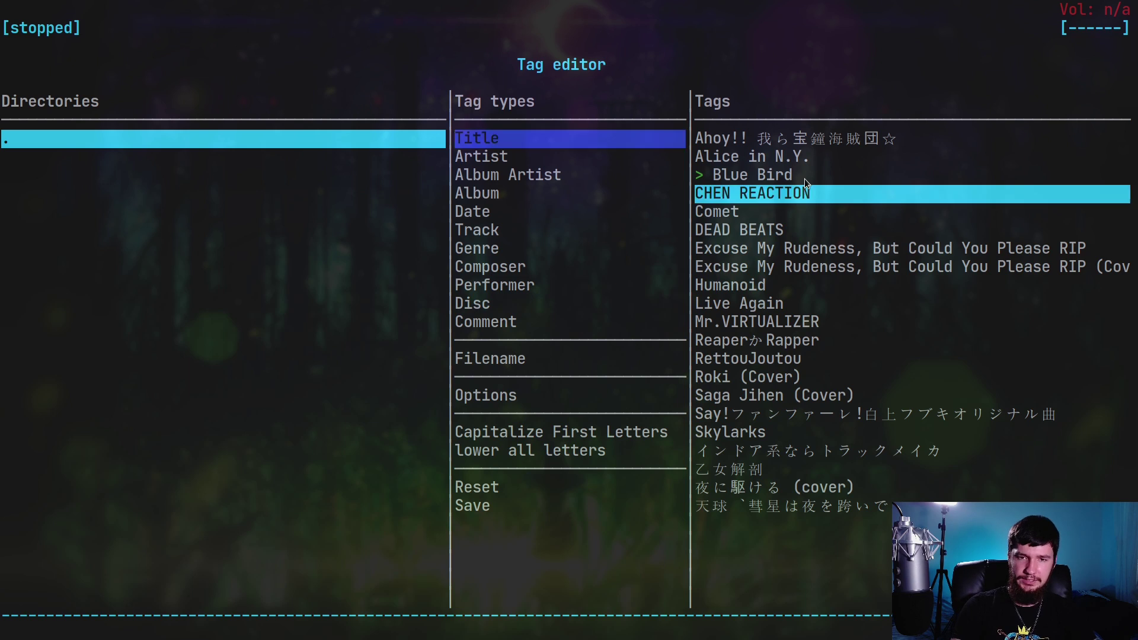
key(Down)
key(Right)
key(Up)
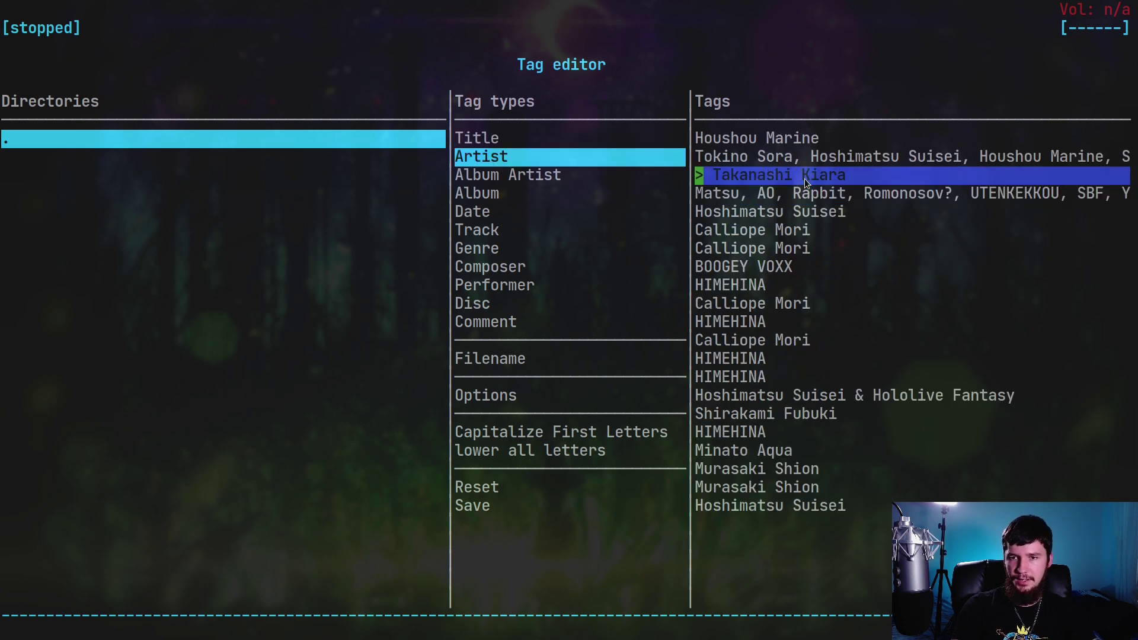
key(Return)
key(BackSpace)
key(BackSpace)
key(BackSpace)
key(BackSpace)
key(BackSpace)
key(BackSpace)
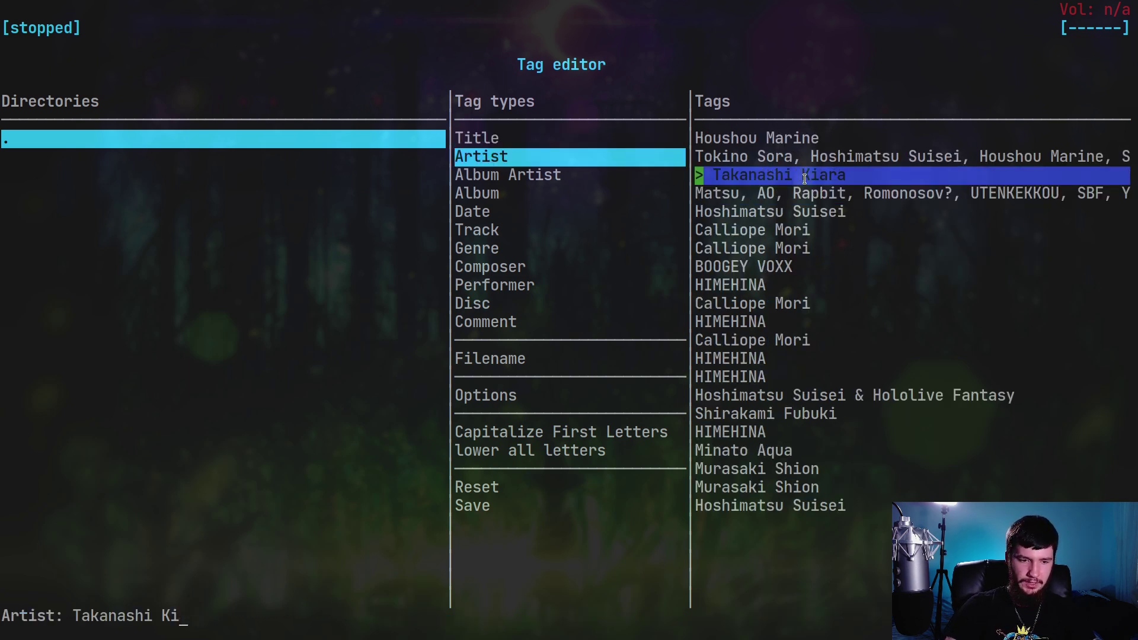
key(Return)
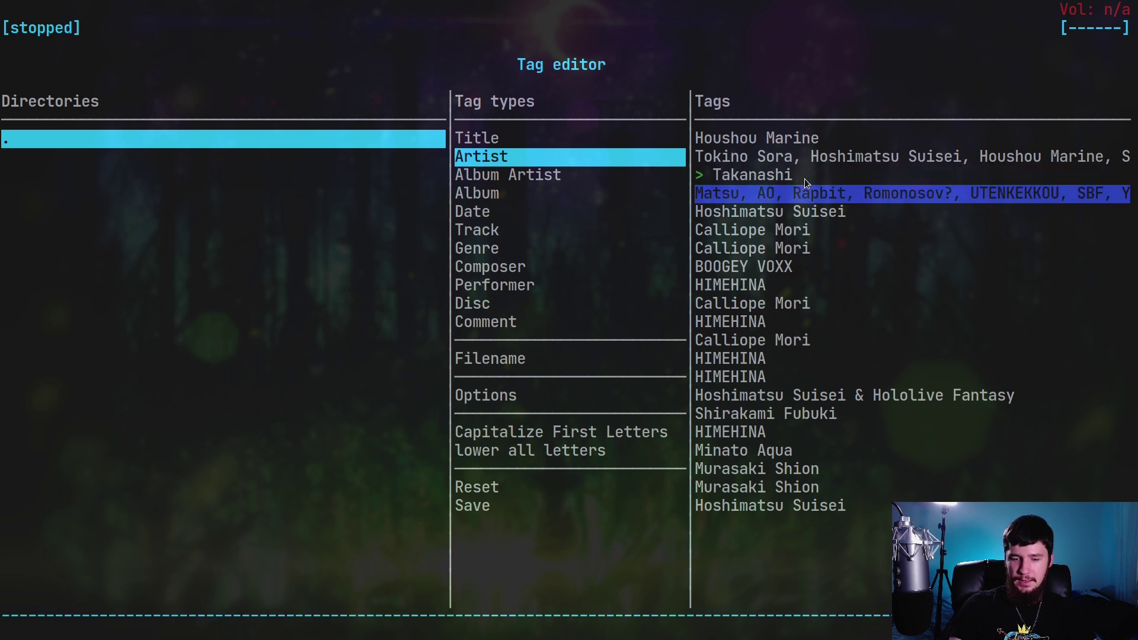
Step: Save the edited title and artist tags
key(Left)
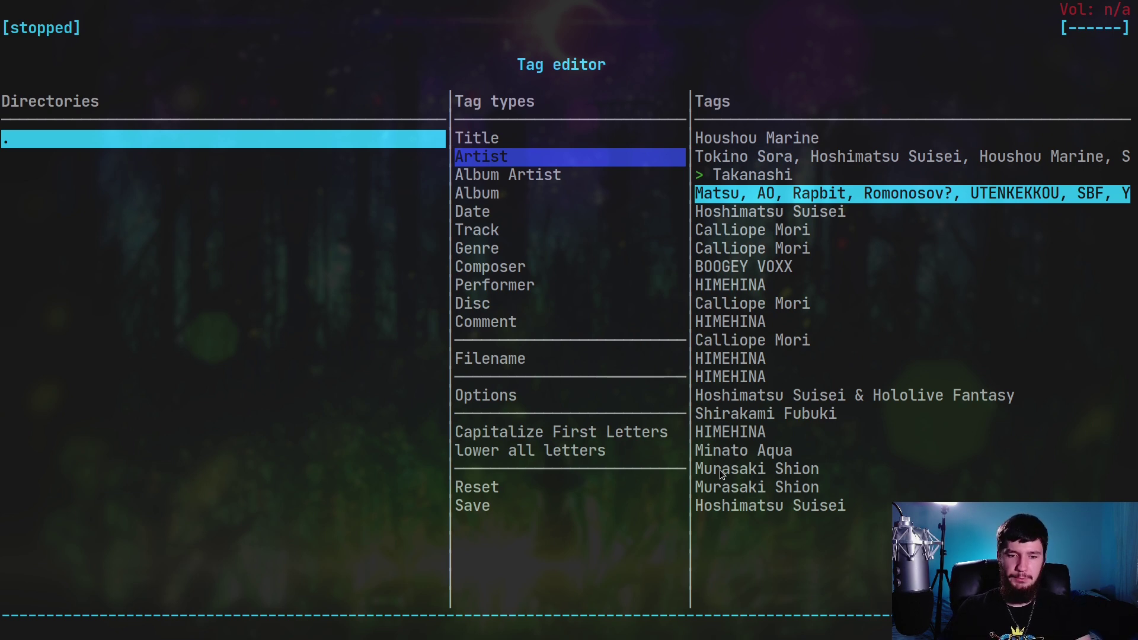
key(Down)
key(Down)
key(Down)
key(Down)
key(Down)
key(Down)
key(Down)
key(Down)
key(Down)
key(Down)
key(Down)
key(Down)
key(Down)
key(Down)
key(Down)
key(Down)
key(Down)
key(Up)
key(Up)
key(Return)
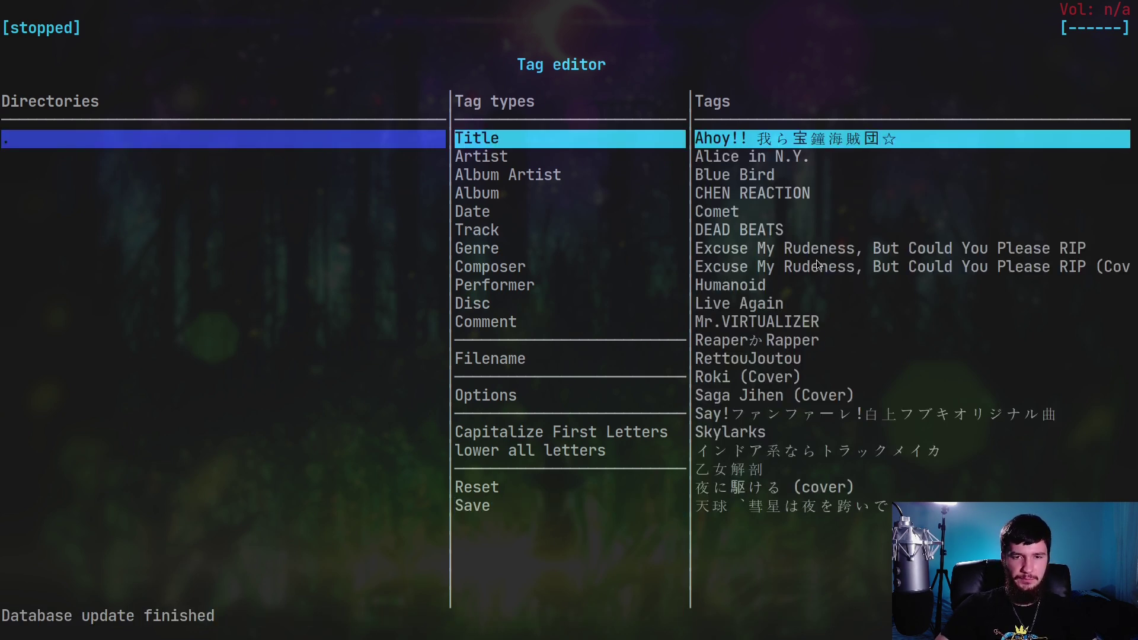
Step: Check the edited title and artist of Blue Bird in the browse screen
key(1)
key(2)
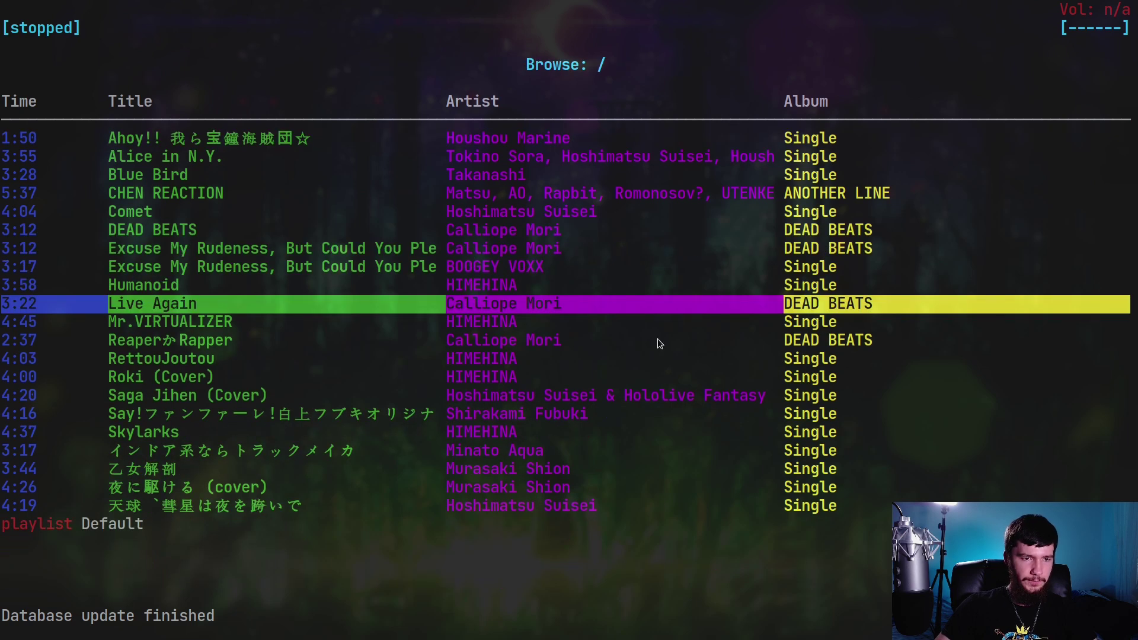
key(Up)
key(Up)
key(Up)
key(Up)
key(Up)
key(Up)
key(Up)
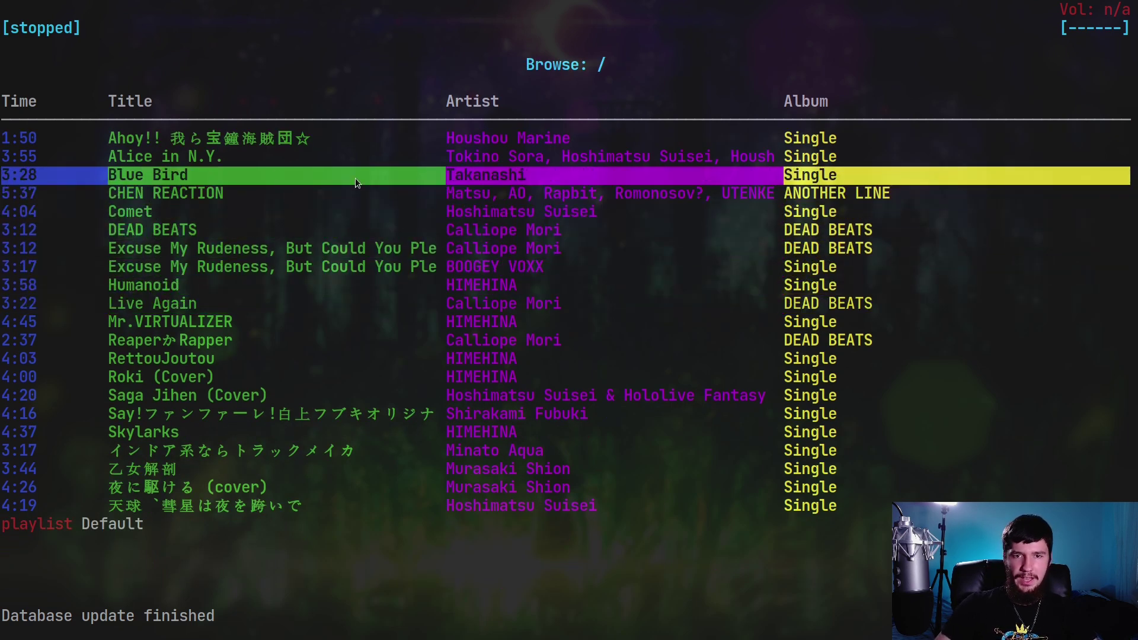
key(Up)
Step: Open the current playlist and mark the first "Alice in N.Y." entry as selected
key(1)
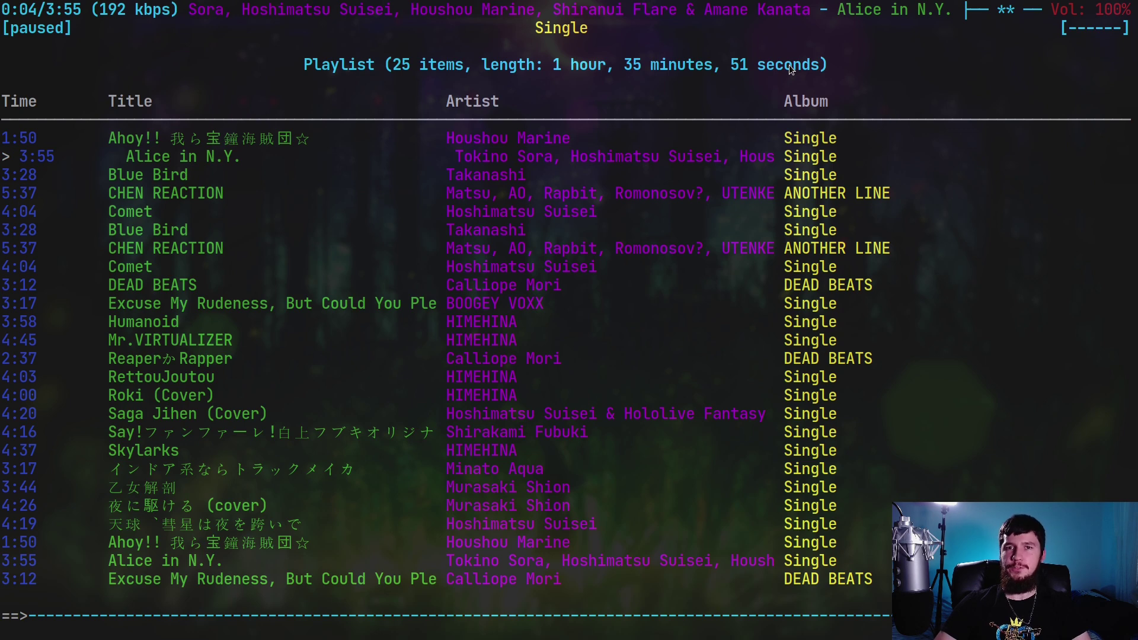
key(space)
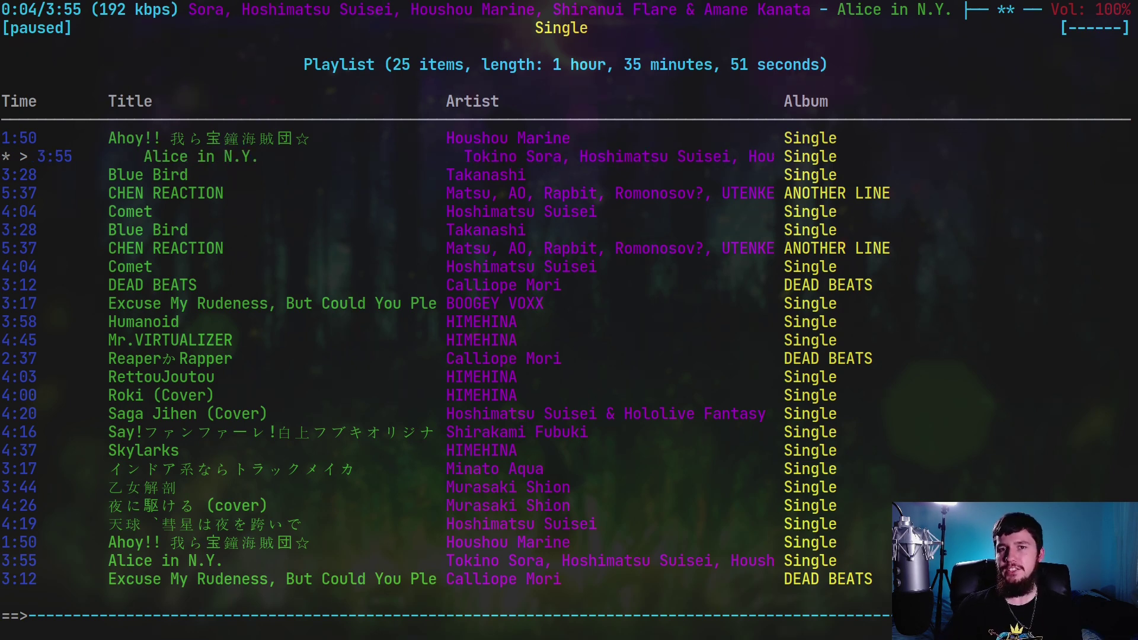